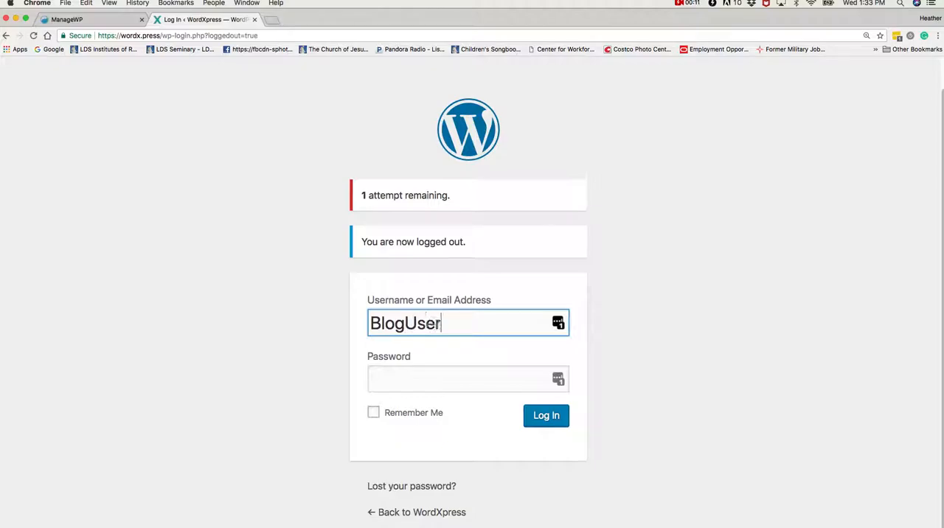
Enter the account password and log in to the WordXpress site.
{"action": "left_click", "coordinate": [379, 381]}
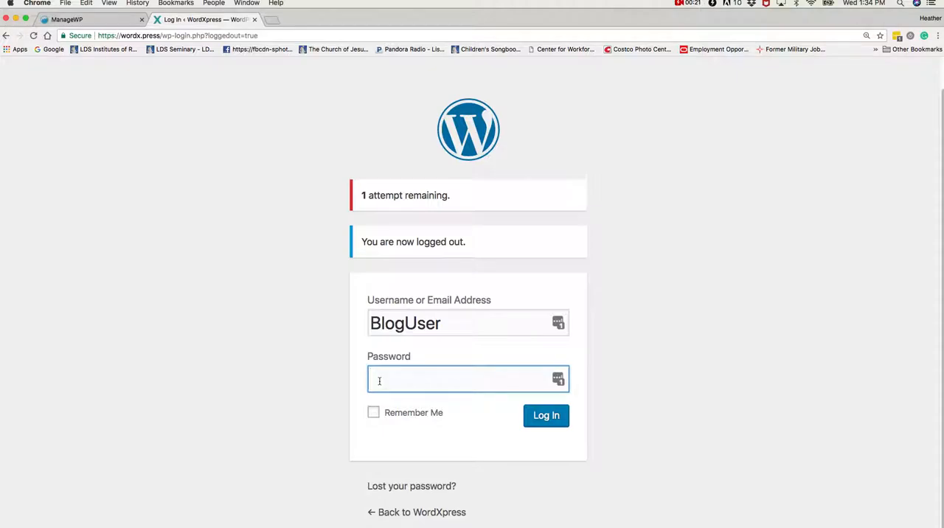
{"action": "type", "text": "•••••••••••••••"}
{"action": "key", "text": "Return"}
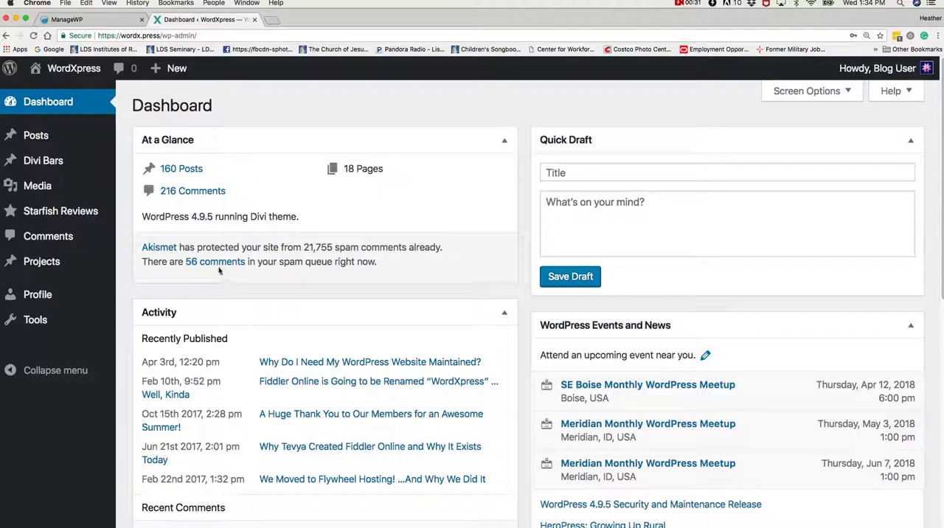
Start a new blog post from the dashboard.
{"action": "left_click", "coordinate": [817, 170]}
{"action": "mouse_move", "coordinate": [38, 138]}
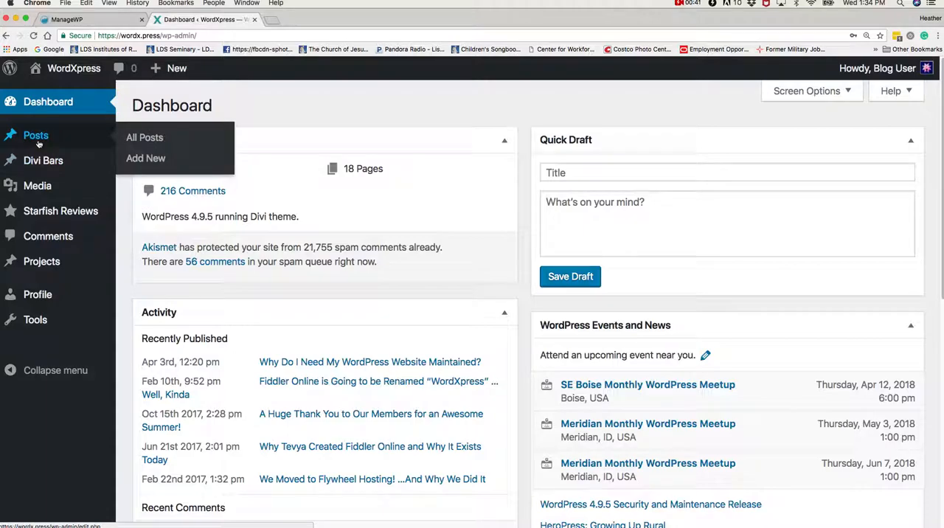
{"action": "left_click", "coordinate": [132, 159]}
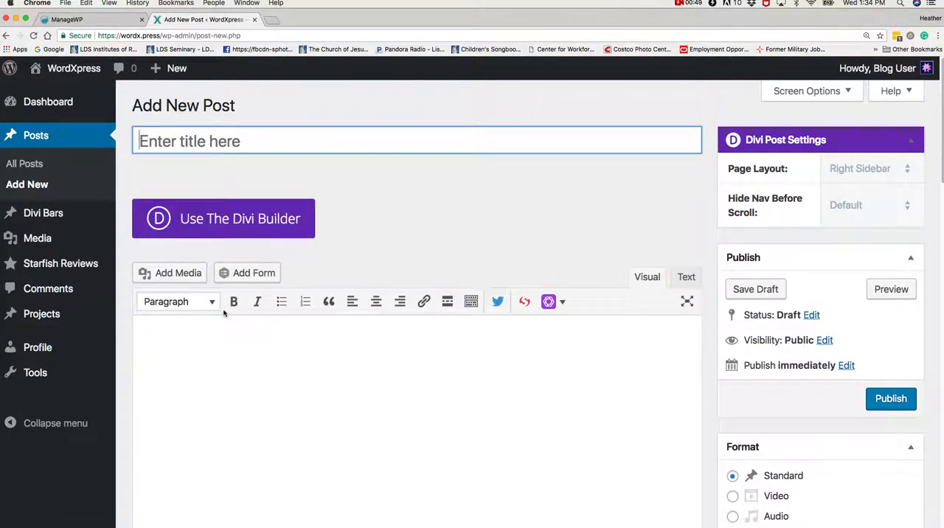
Title the new post "How to Create a Blog Post".
{"action": "left_click", "coordinate": [130, 143]}
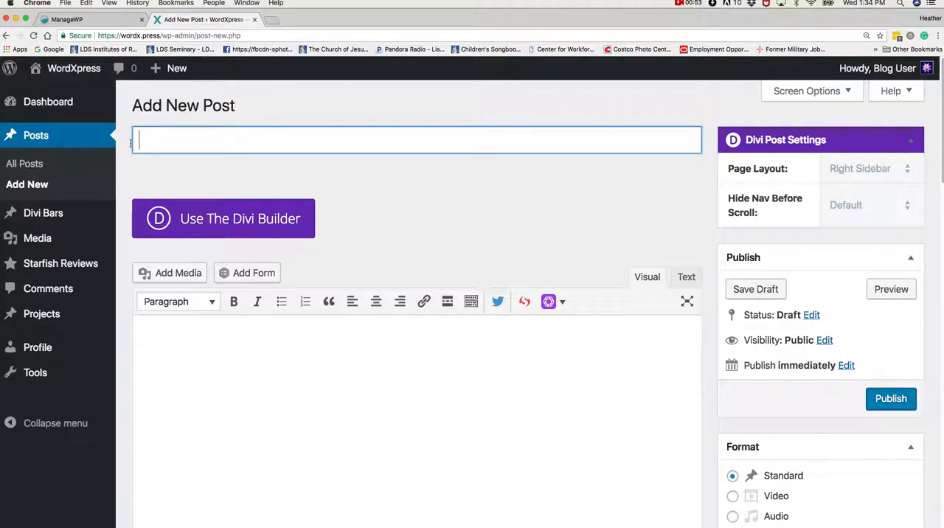
{"action": "type", "text": "How to Create a Bllog Post"}
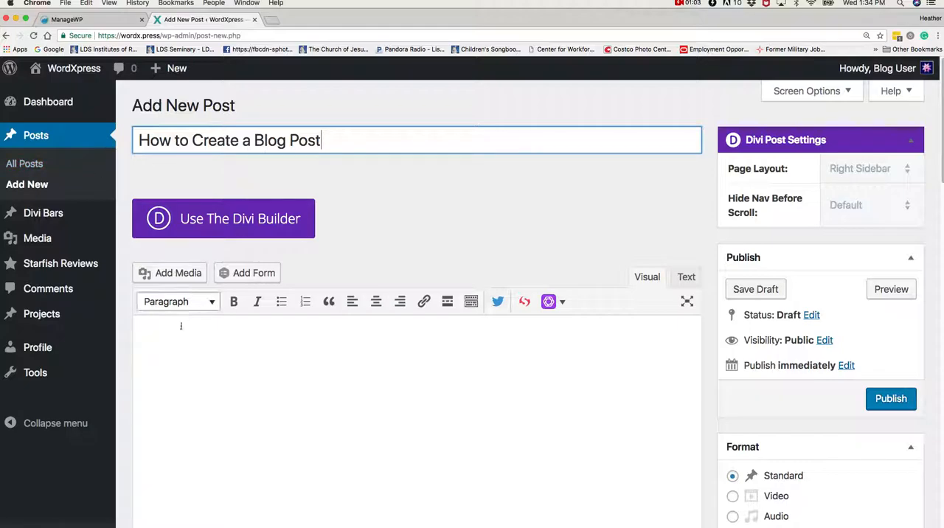
Write "Hi, this is my first blog post! I'm a blogger." in the post body.
{"action": "left_click", "coordinate": [156, 336]}
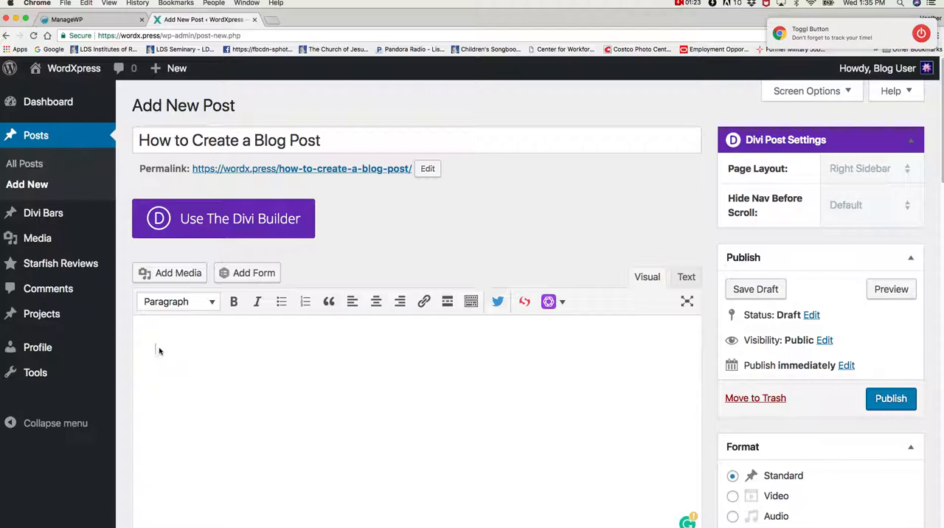
{"action": "type", "text": "i"}
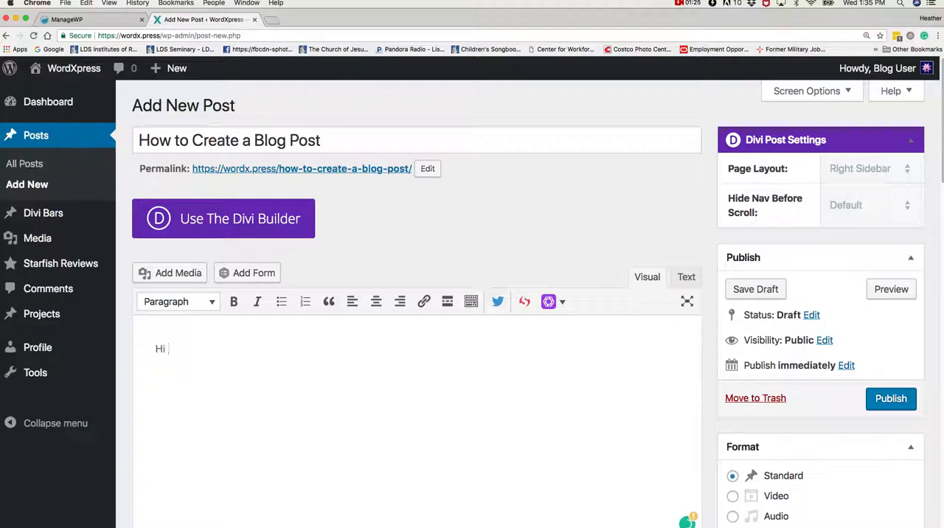
{"action": "key", "text": "BackSpace"}
{"action": "key", "text": "BackSpace"}
{"action": "key", "text": "BackSpace"}
{"action": "type", "text": ", this is my first blog "}
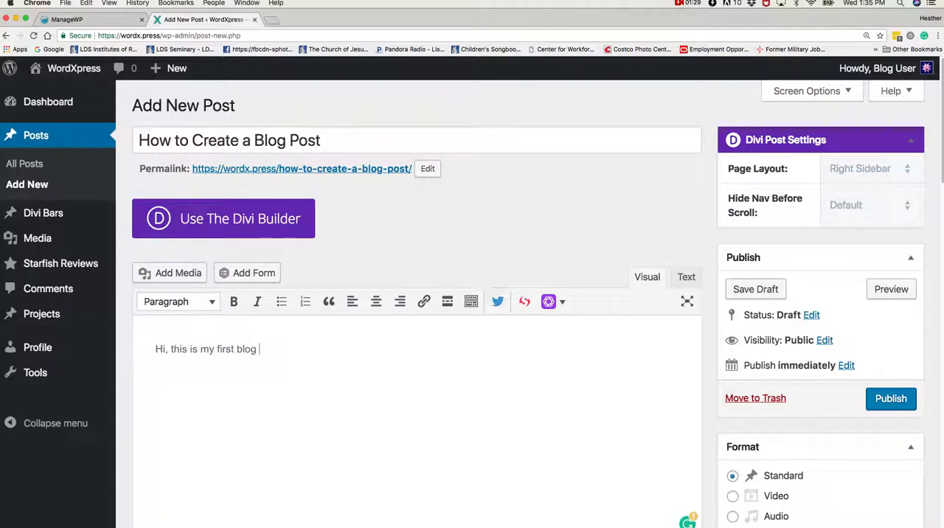
{"action": "type", "text": "post! I'm a blogger."}
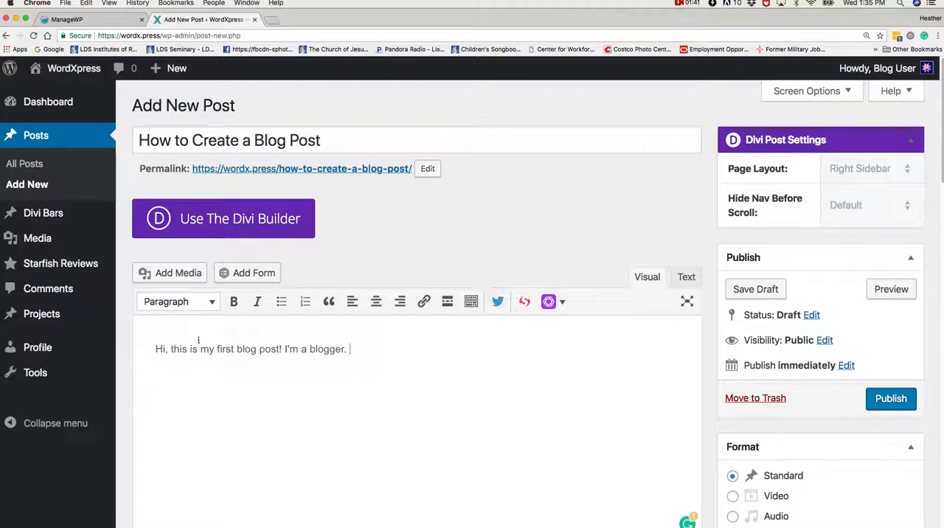
Insert empty space above the opening sentence of the post body for a heading.
{"action": "left_click", "coordinate": [156, 349]}
{"action": "key", "text": "Return"}
{"action": "key", "text": "Return"}
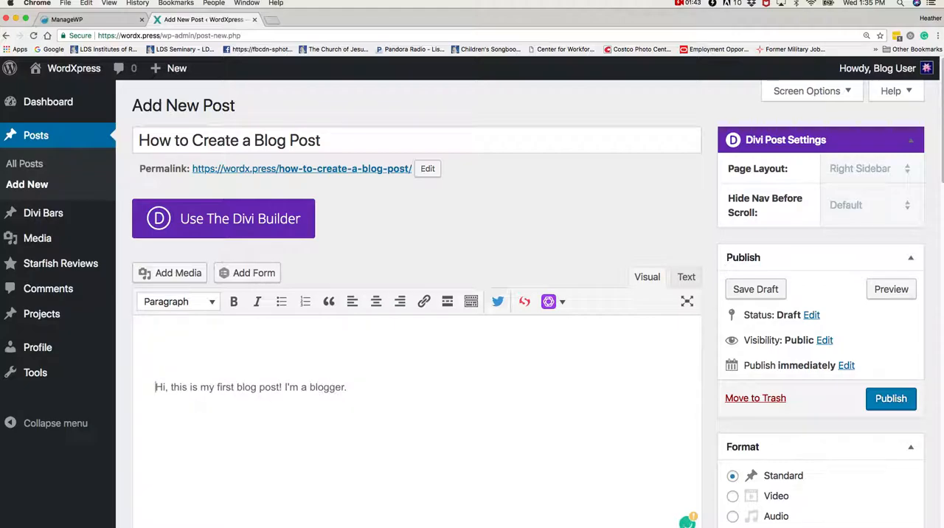
{"action": "left_click", "coordinate": [157, 366]}
{"action": "left_click", "coordinate": [212, 304]}
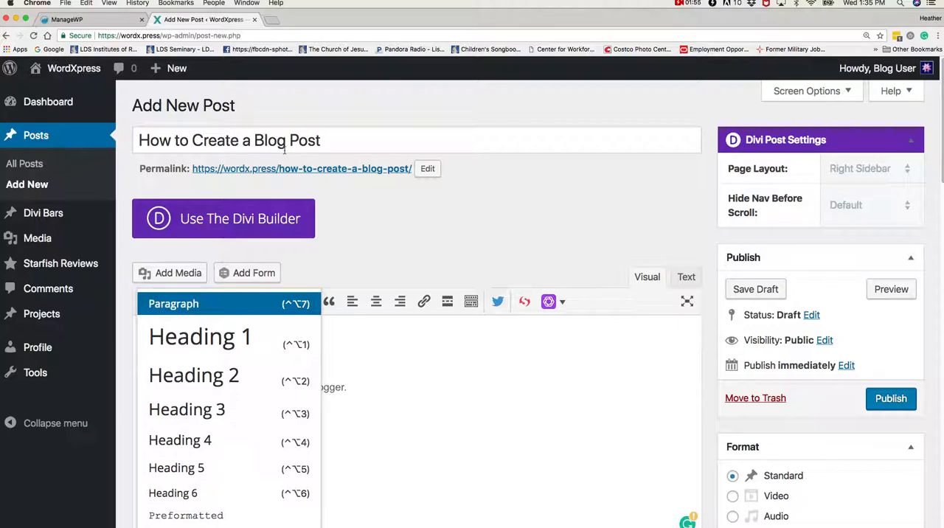
{"action": "left_click", "coordinate": [201, 375]}
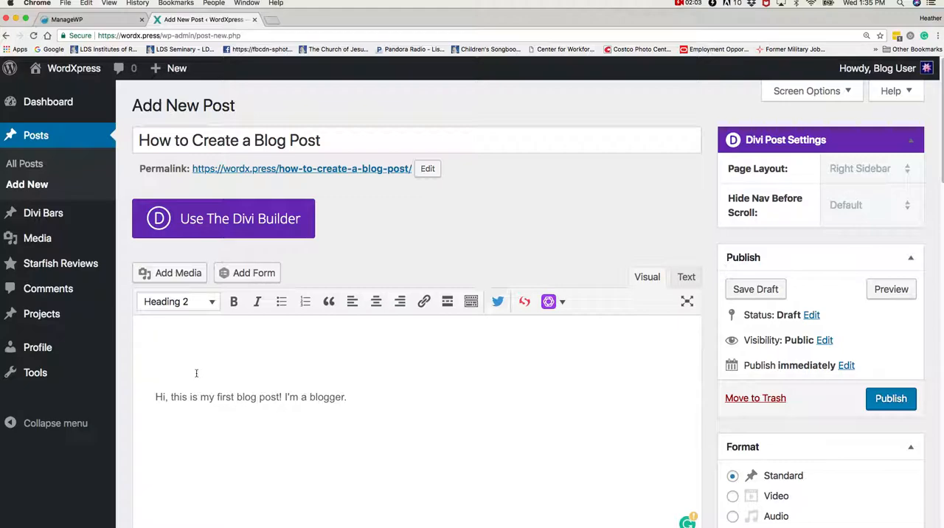
{"action": "left_click", "coordinate": [193, 302]}
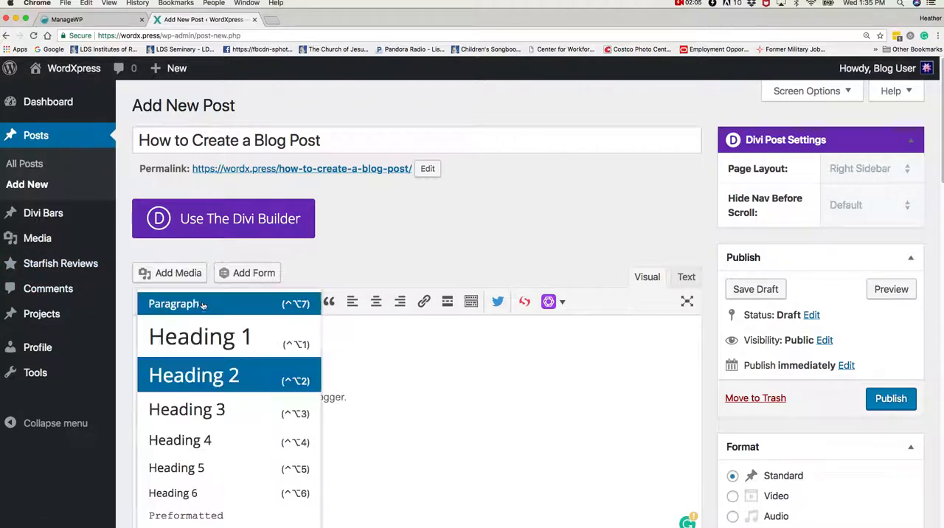
{"action": "left_click", "coordinate": [196, 374]}
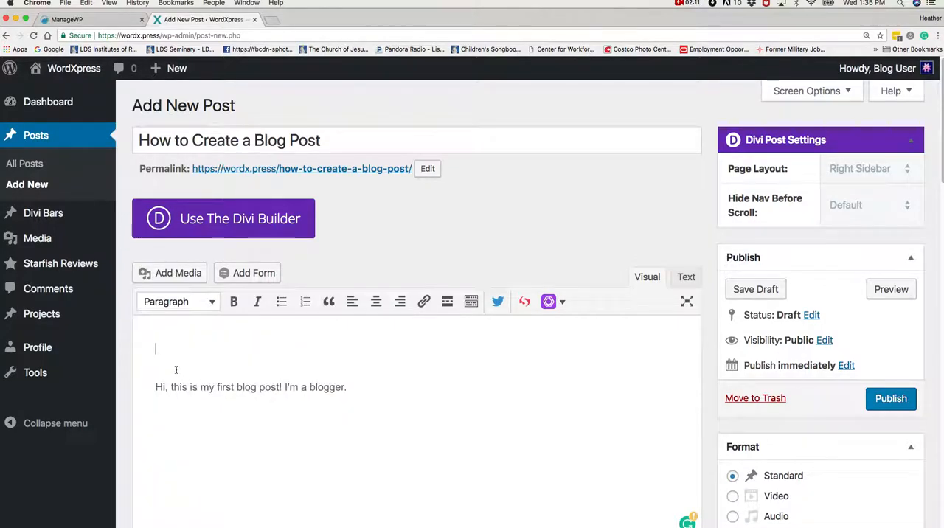
Add the line "Blog Title" above the opening sentence and format it as Heading 2.
{"action": "key", "text": "BackSpace"}
{"action": "key", "text": "BackSpace"}
{"action": "type", "text": "Blog Title"}
{"action": "left_click_drag", "start_coordinate": [197, 351], "coordinate": [156, 349]}
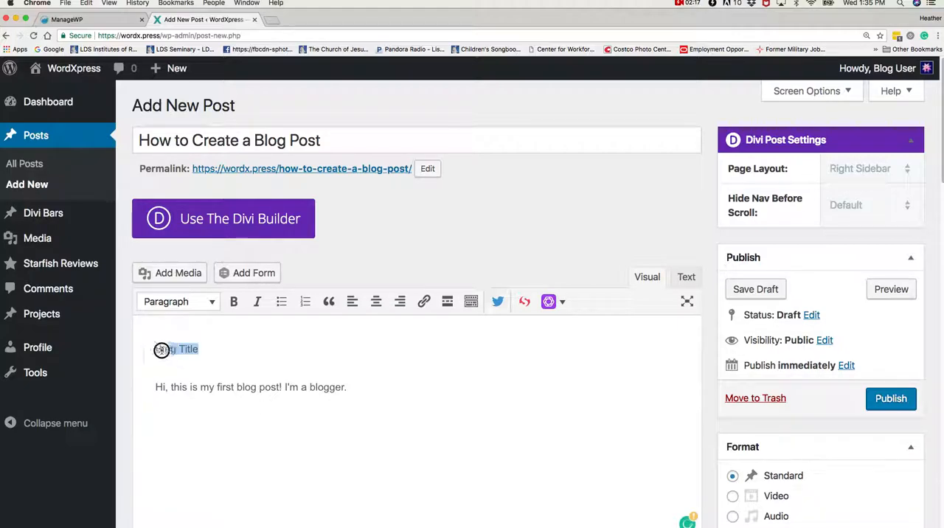
{"action": "left_click", "coordinate": [211, 302]}
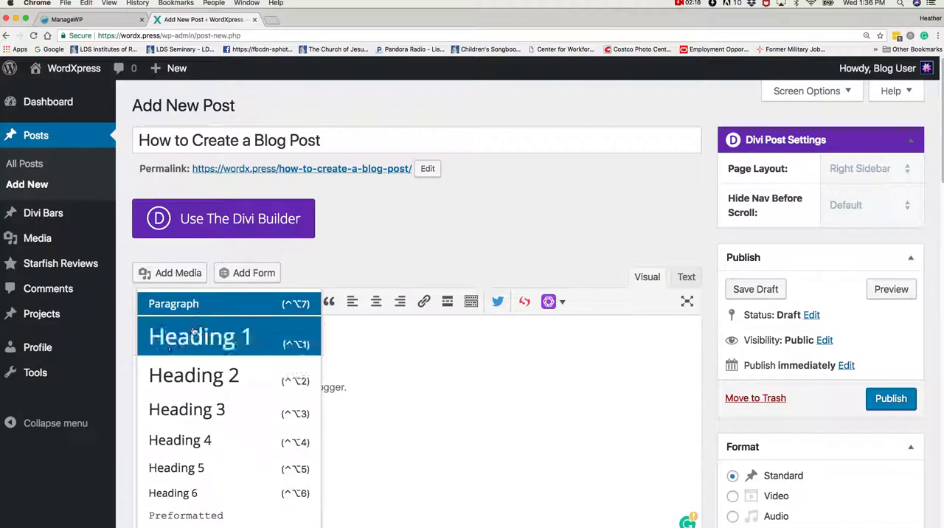
{"action": "left_click", "coordinate": [186, 373]}
{"action": "scroll", "coordinate": [259, 400], "scroll_direction": "down", "scroll_amount": 1}
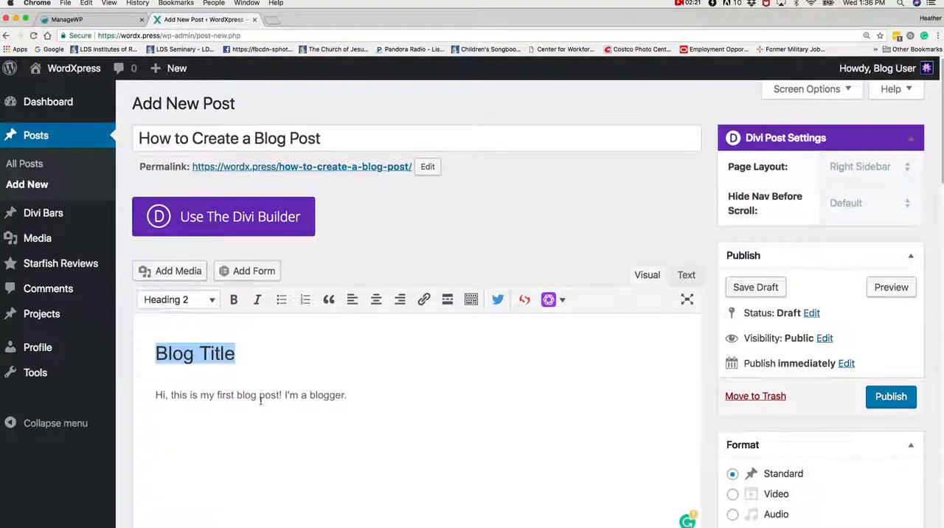
Add a bulleted list below the opening sentence with the items "1st idea", "2nd idea" and "3rd idea".
{"action": "left_click", "coordinate": [357, 390]}
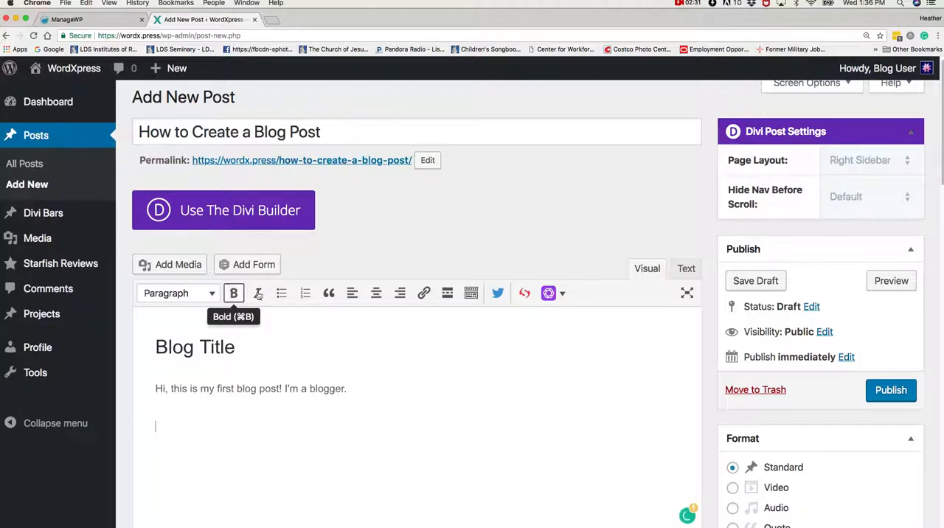
{"action": "left_click", "coordinate": [281, 292]}
{"action": "type", "text": "1st idea "}
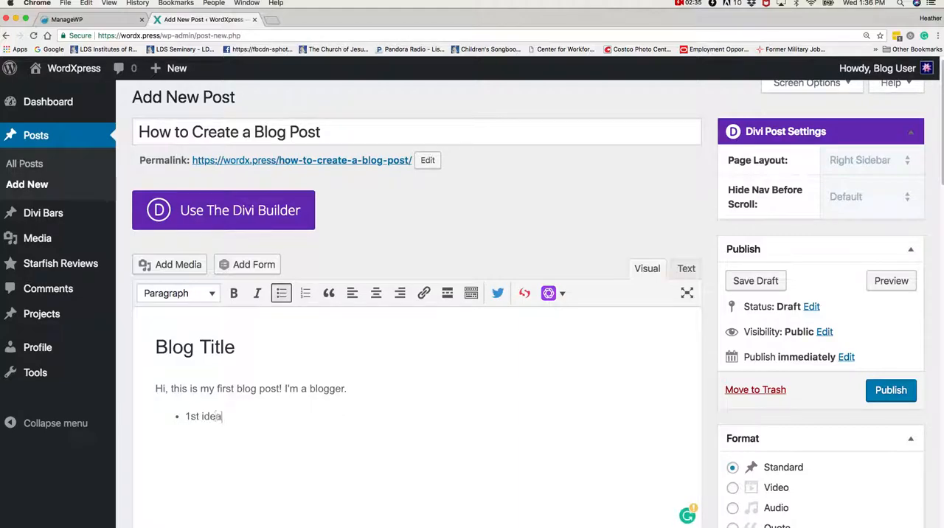
{"action": "type", "text": "2nd idea "}
{"action": "type", "text": "3rd"}
{"action": "type", "text": " idea"}
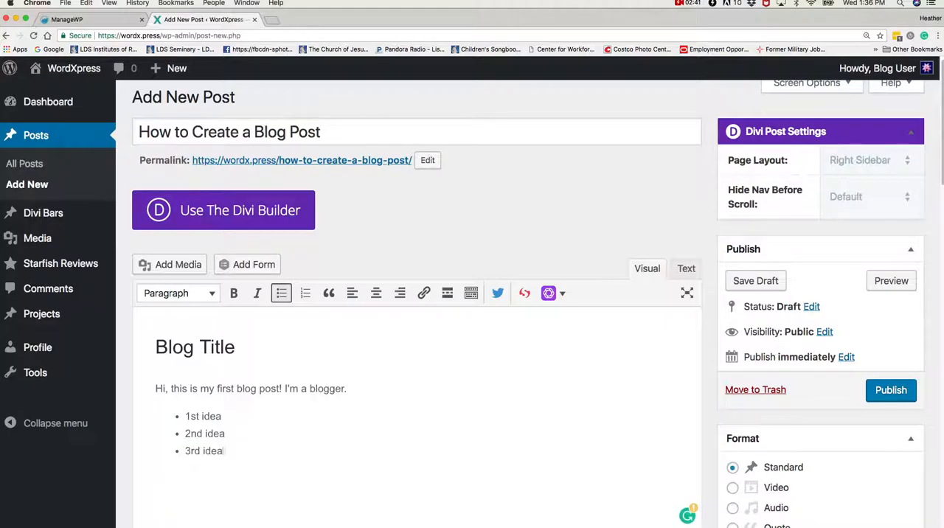
{"action": "key", "text": "Return"}
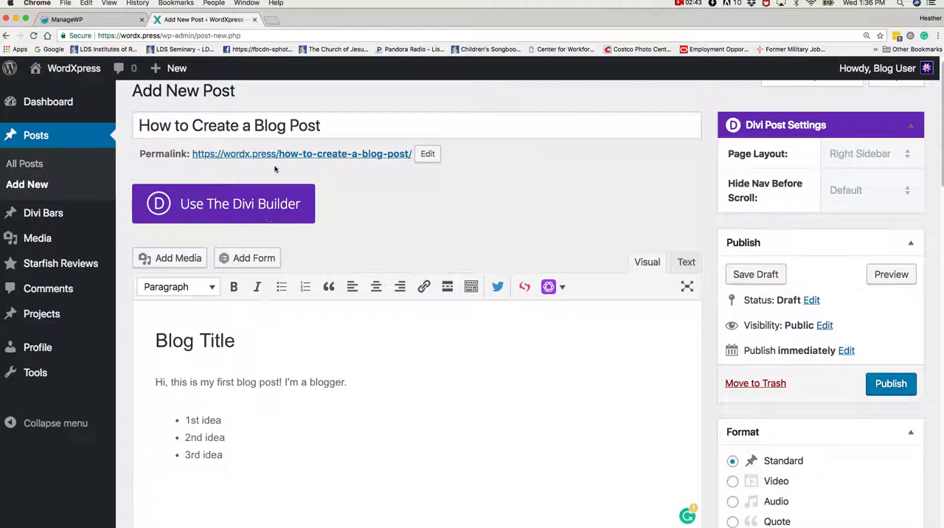
Add a blockquote reading "This is my blockquote." below the bulleted list.
{"action": "left_click", "coordinate": [331, 289]}
{"action": "type", "text": "This is my blockquote"}
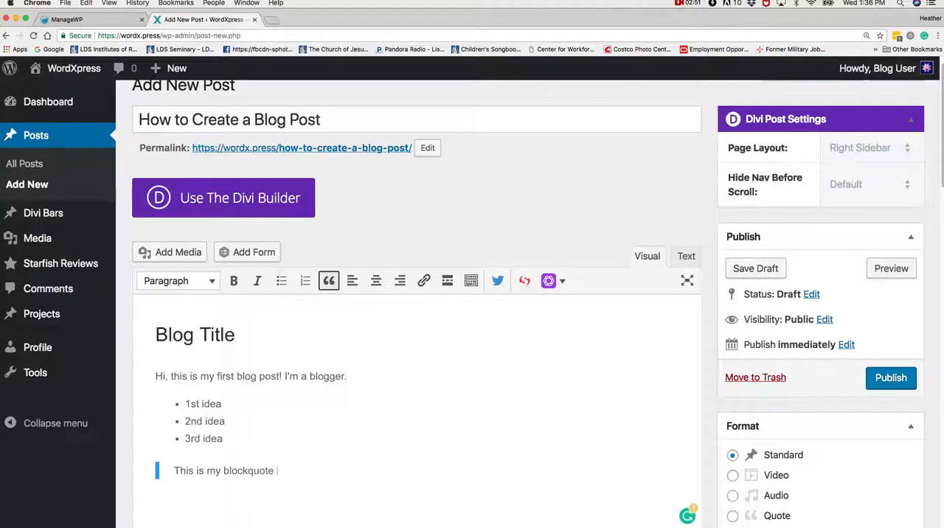
{"action": "key", "text": "Return"}
{"action": "key", "text": "Return"}
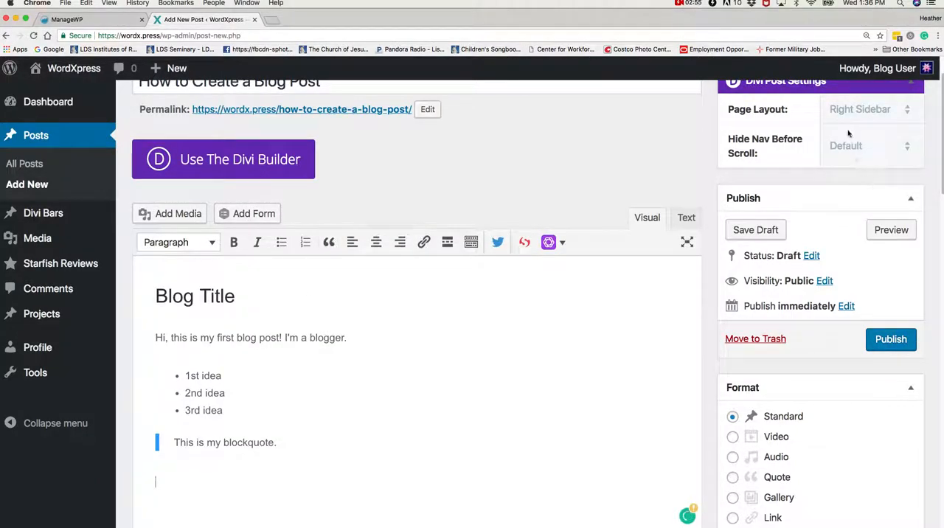
Preview the post, examine how its heading, list and blockquote are laid out, and return to the editor.
{"action": "left_click", "coordinate": [893, 230]}
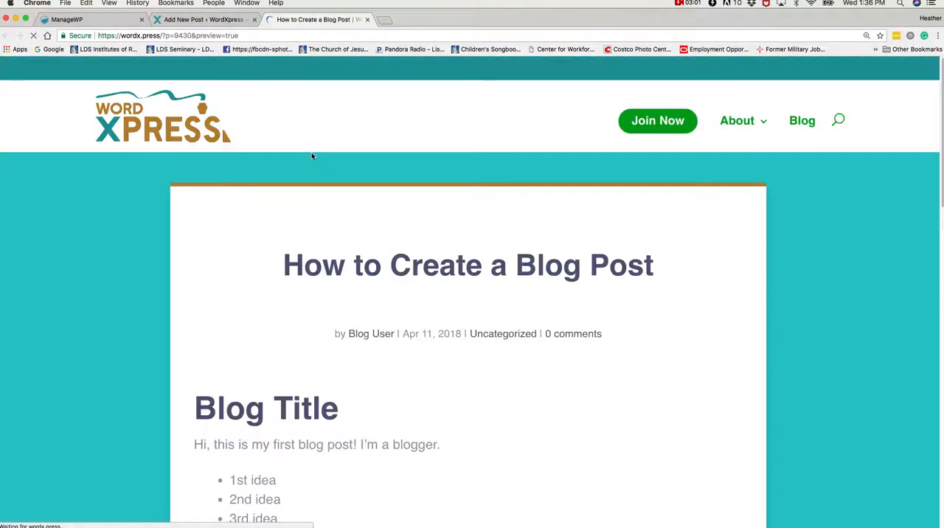
{"action": "scroll", "coordinate": [300, 390], "scroll_direction": "down", "scroll_amount": 3}
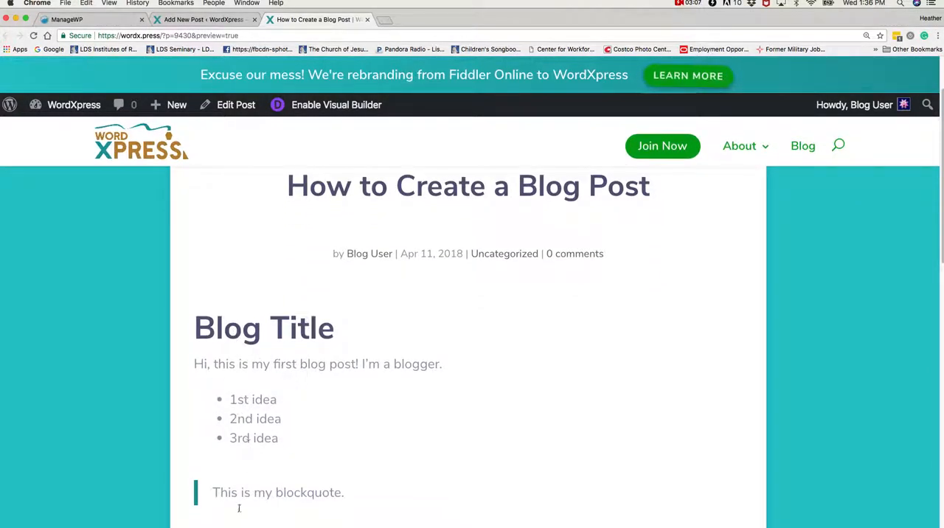
{"action": "scroll", "coordinate": [246, 492], "scroll_direction": "down", "scroll_amount": 2}
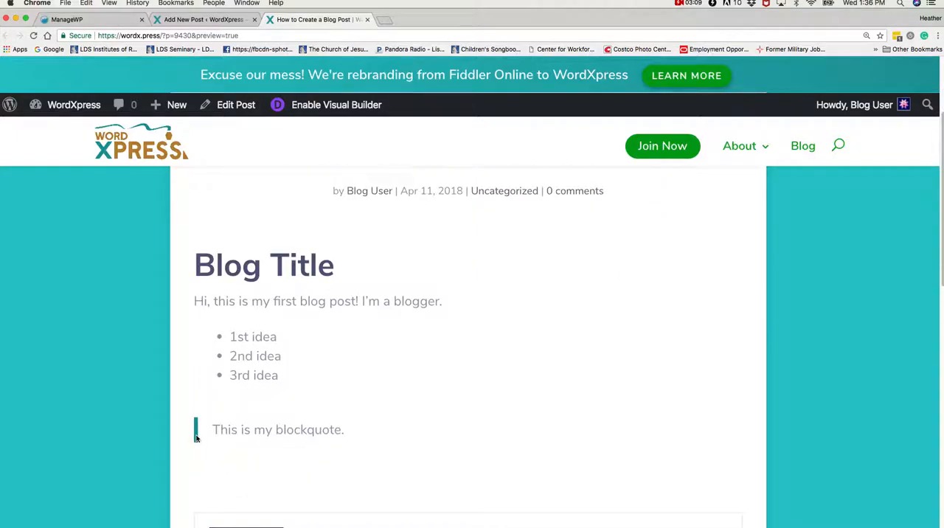
{"action": "left_click", "coordinate": [210, 20]}
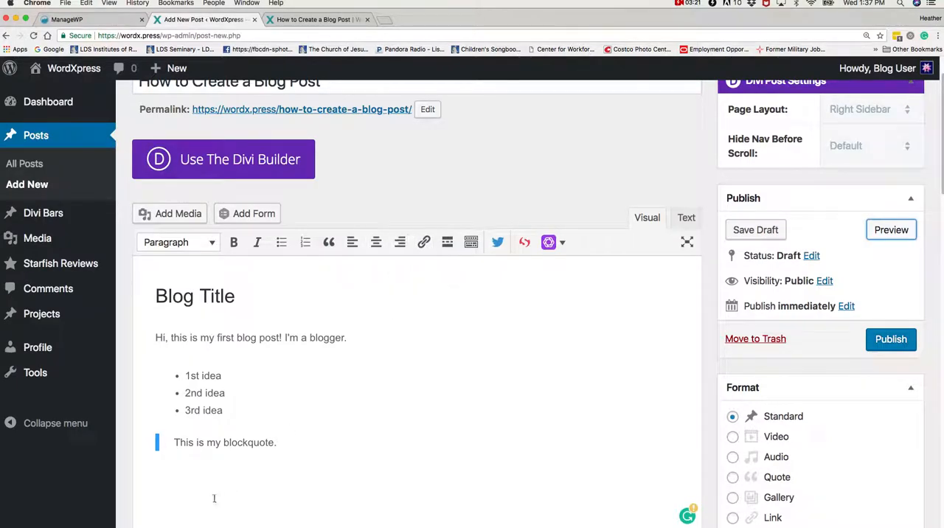
{"action": "left_click", "coordinate": [276, 443]}
{"action": "key", "text": "Return"}
{"action": "key", "text": "Return"}
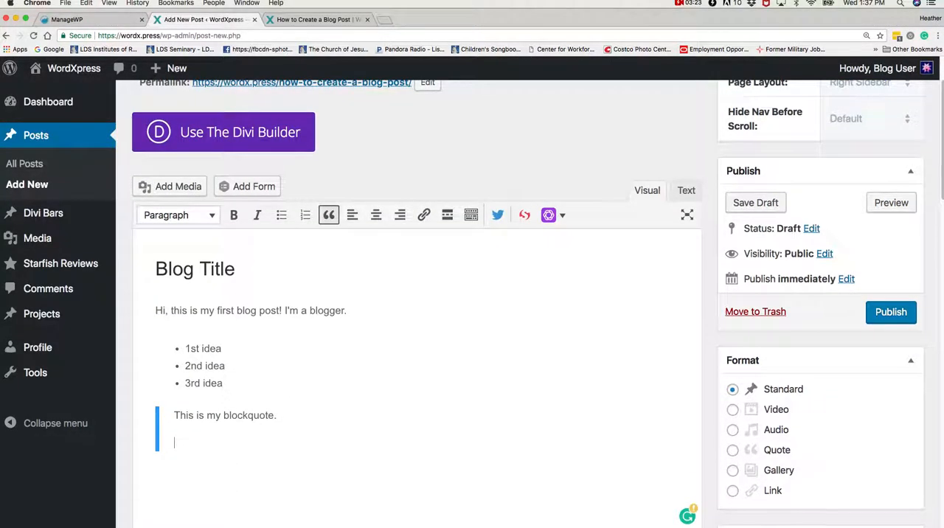
{"action": "left_click", "coordinate": [423, 204]}
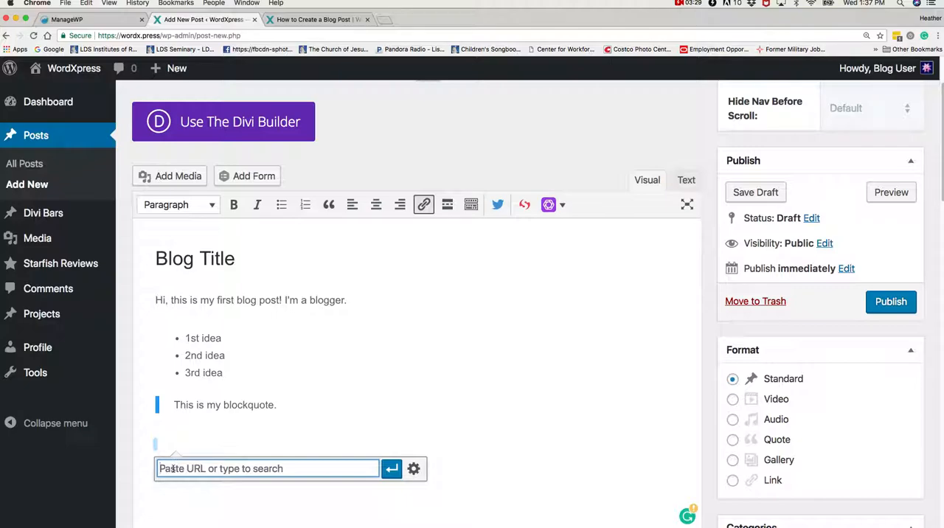
{"action": "type", "text": "ttp"}
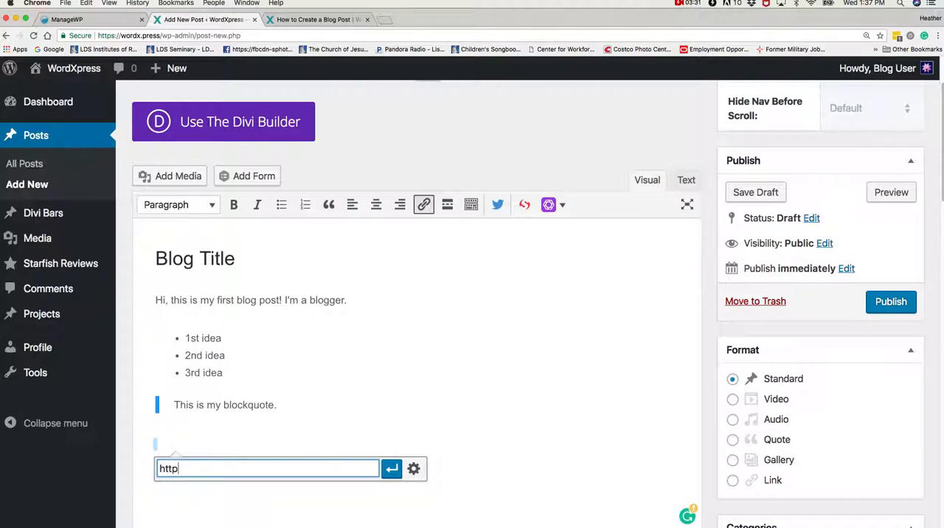
{"action": "type", "text": "://facebook.com"}
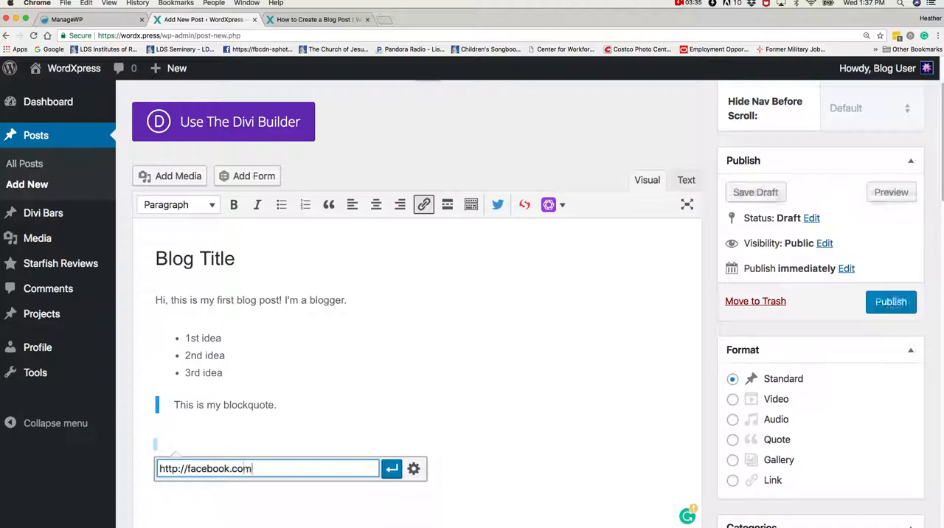
{"action": "left_click", "coordinate": [391, 468]}
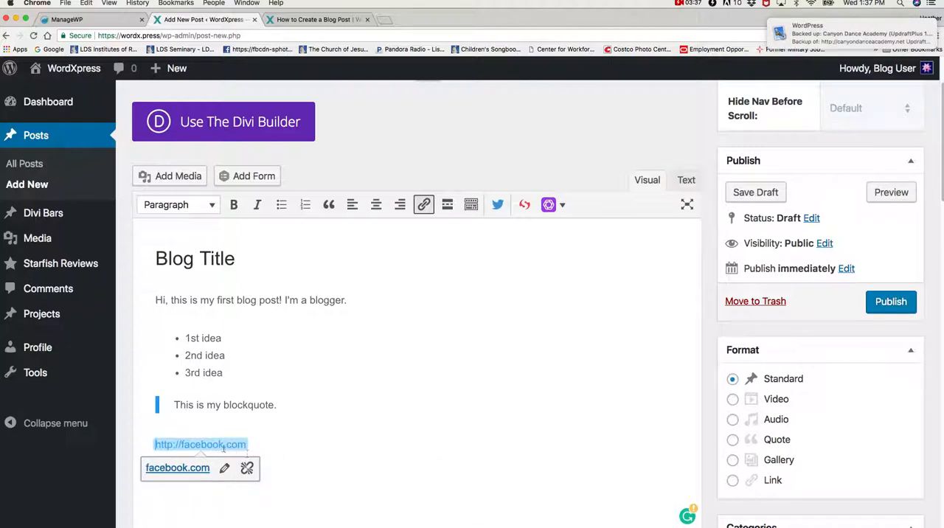
Change the link's display text to "Facebook".
{"action": "left_click_drag", "start_coordinate": [246, 444], "coordinate": [153, 444]}
{"action": "type", "text": "Facebook"}
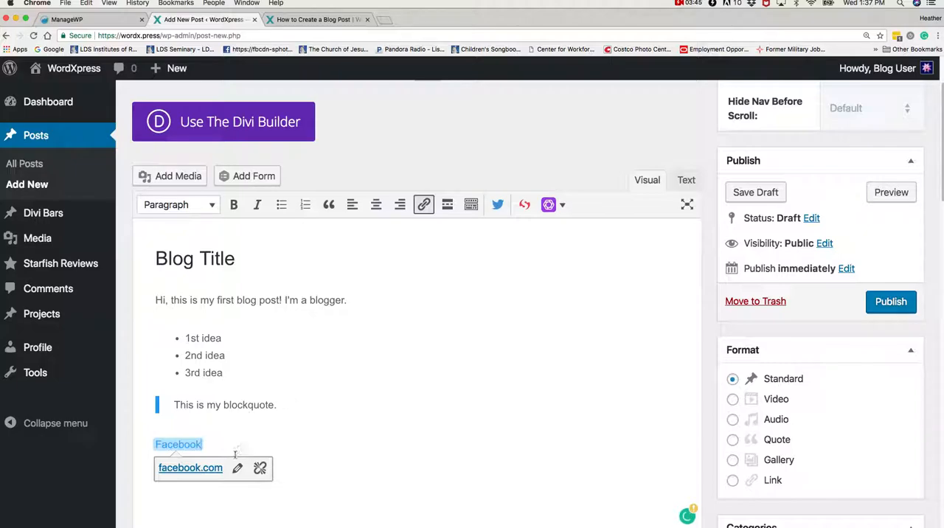
{"action": "left_click", "coordinate": [168, 492]}
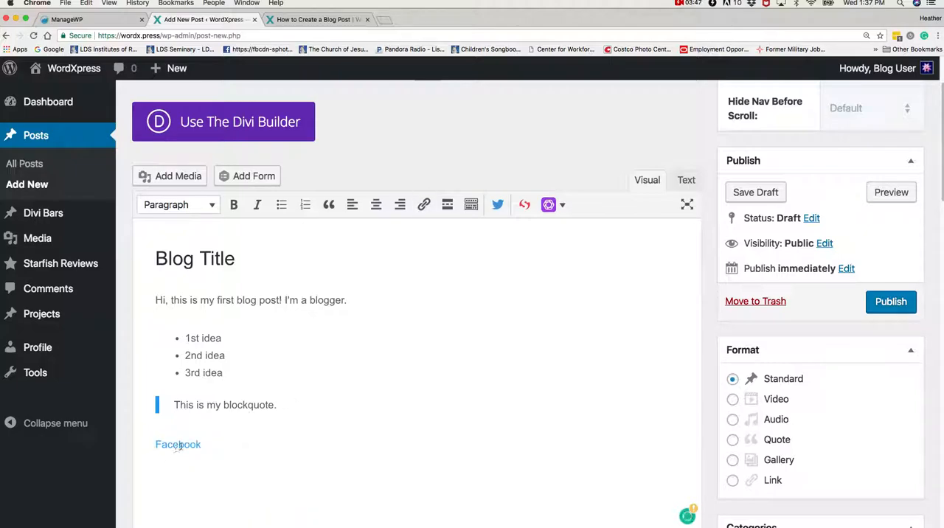
Save the post "How to Create a Blog Post" as a draft.
{"action": "key", "text": "BackSpace"}
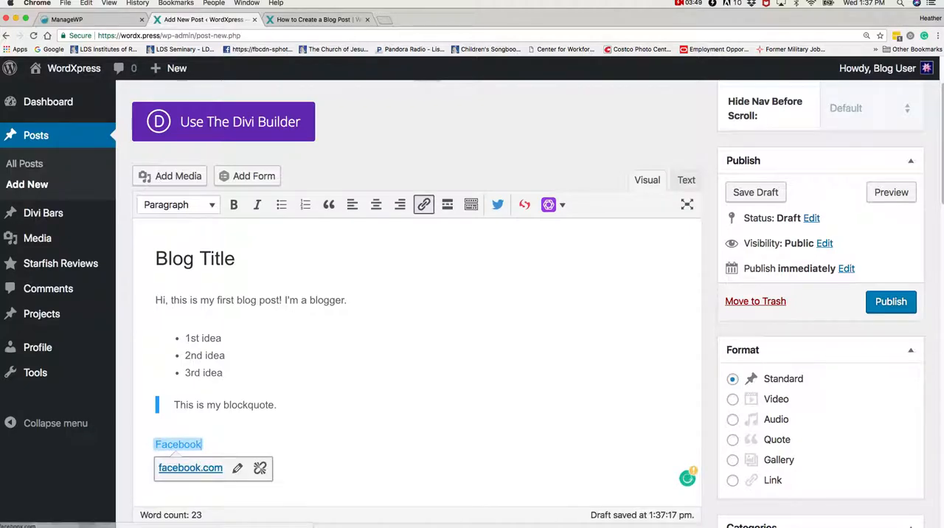
{"action": "left_click", "coordinate": [156, 497]}
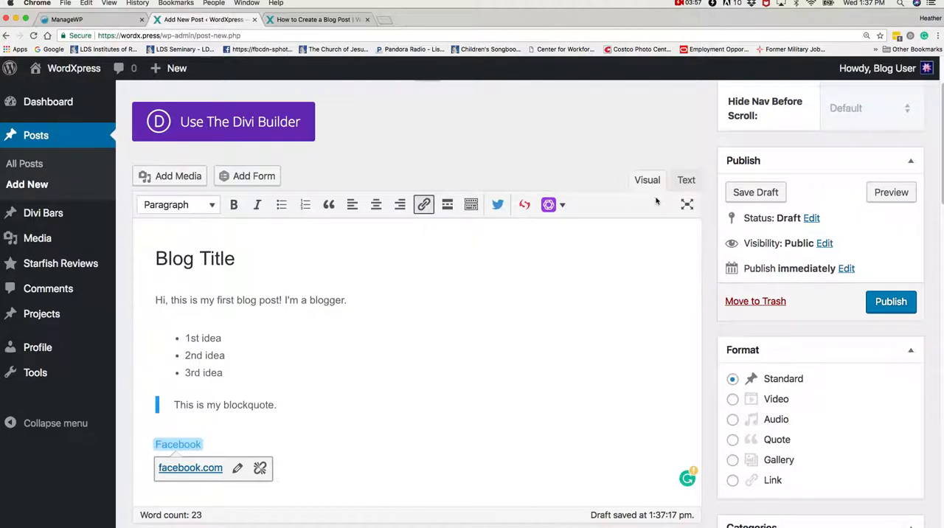
{"action": "scroll", "coordinate": [723, 223], "scroll_direction": "up", "scroll_amount": 2}
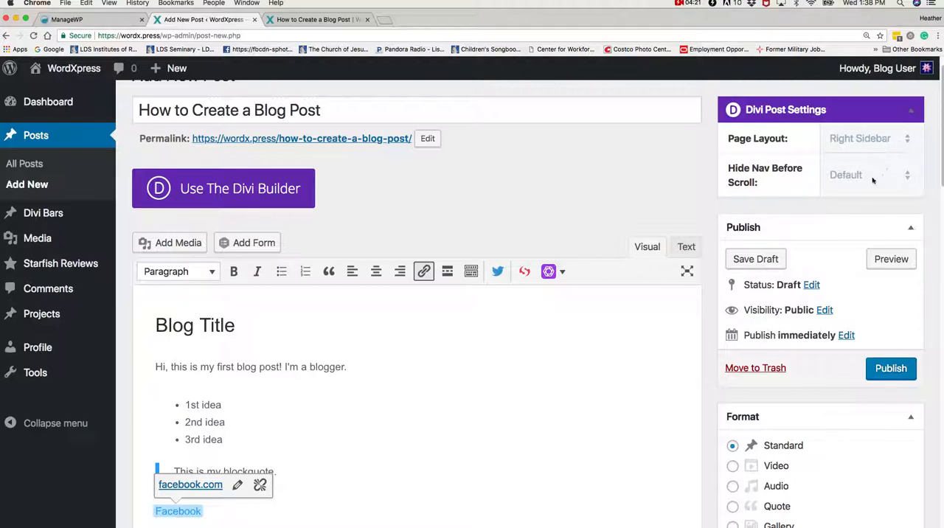
{"action": "left_click", "coordinate": [765, 258]}
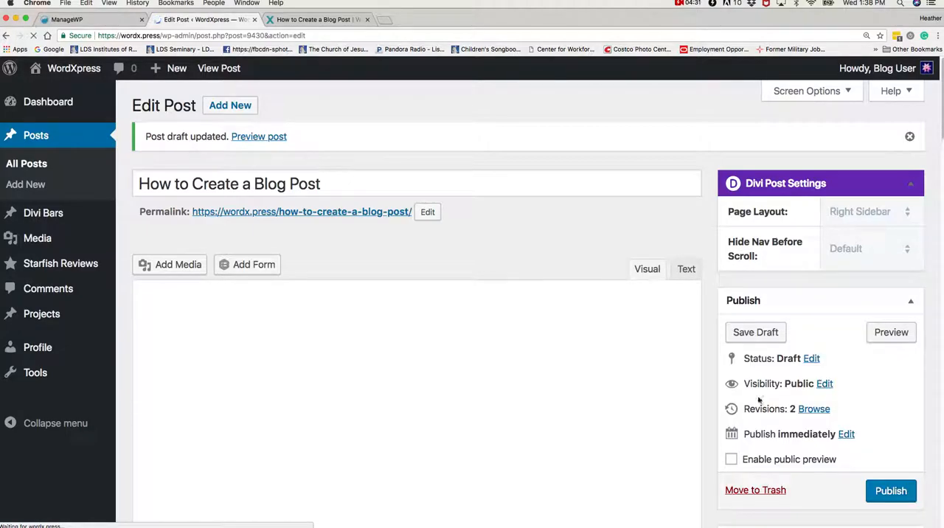
Preview the saved draft, check the Facebook link below the blockquote, and return to the editor.
{"action": "scroll", "coordinate": [755, 359], "scroll_direction": "down", "scroll_amount": 4}
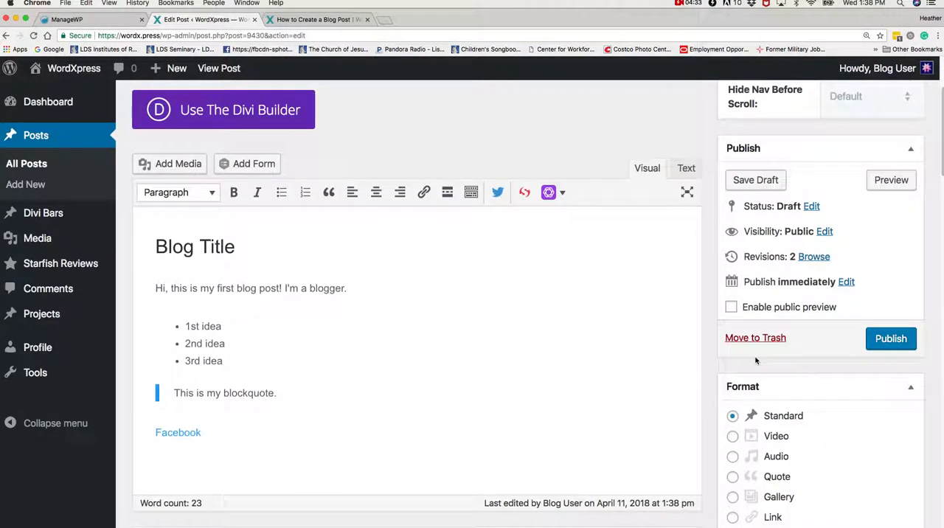
{"action": "left_click", "coordinate": [891, 183]}
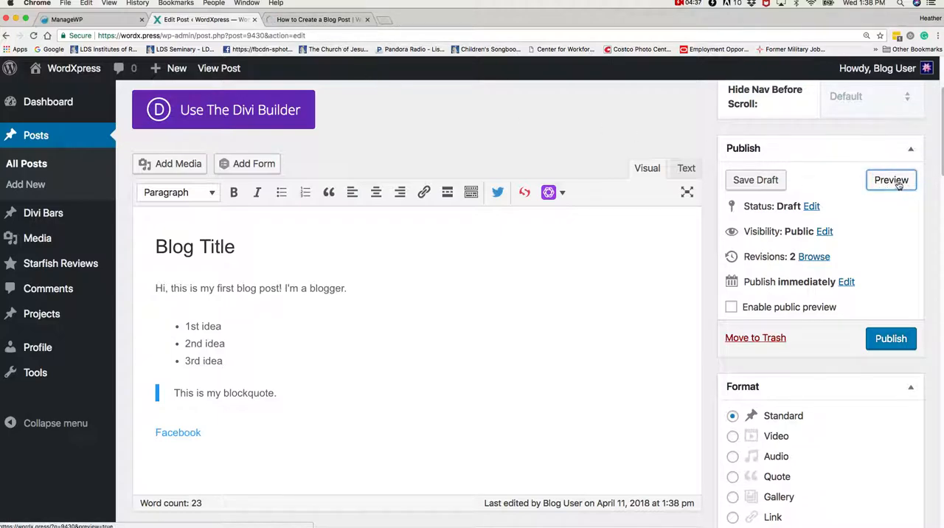
{"action": "left_click", "coordinate": [306, 21]}
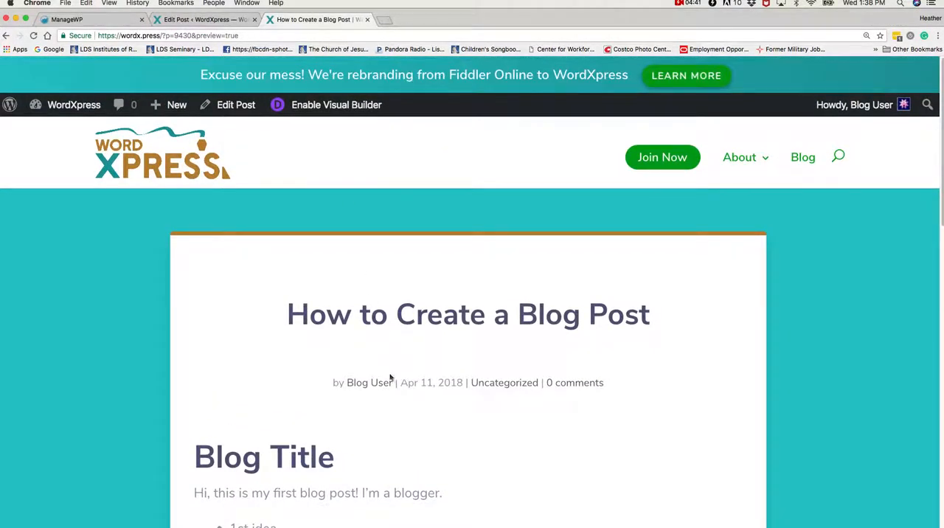
{"action": "scroll", "coordinate": [387, 375], "scroll_direction": "down", "scroll_amount": 5}
{"action": "scroll", "coordinate": [392, 381], "scroll_direction": "up", "scroll_amount": 3}
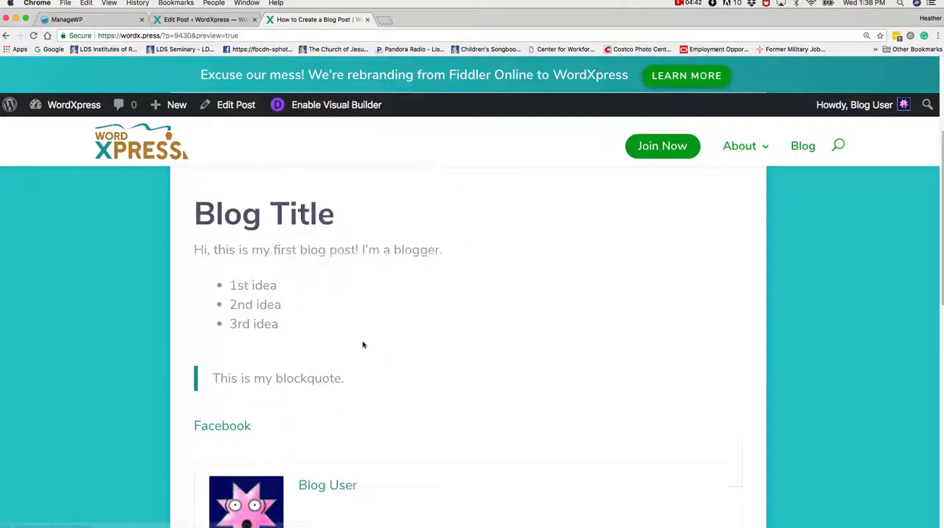
{"action": "left_click", "coordinate": [205, 19]}
Open the post's status, visibility and publish date settings to review their options.
{"action": "scroll", "coordinate": [759, 322], "scroll_direction": "down", "scroll_amount": 1}
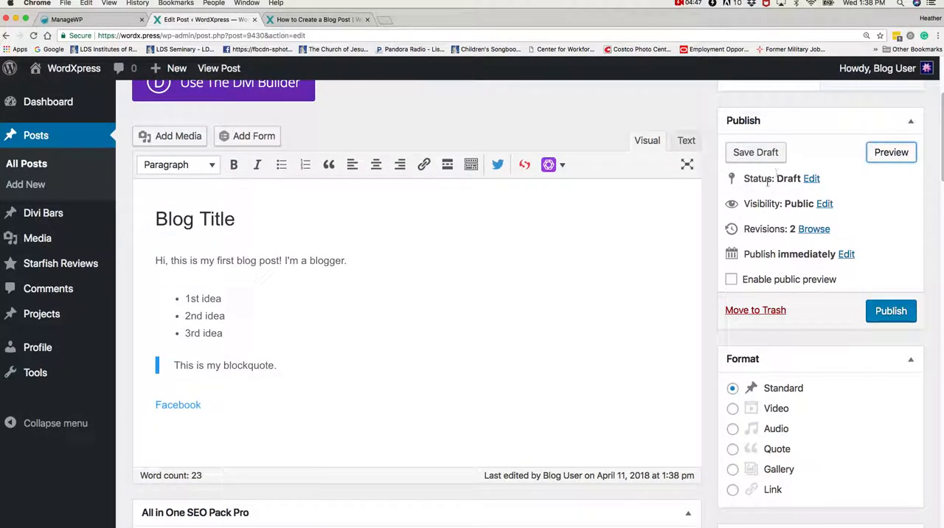
{"action": "left_click", "coordinate": [811, 179]}
{"action": "left_click", "coordinate": [807, 199]}
{"action": "left_click", "coordinate": [769, 189]}
{"action": "left_click", "coordinate": [864, 231]}
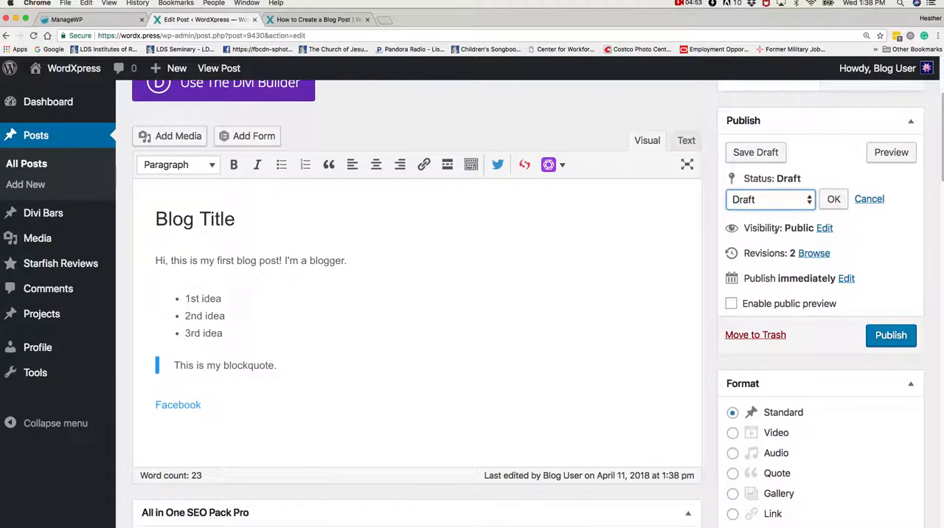
{"action": "left_click", "coordinate": [825, 228]}
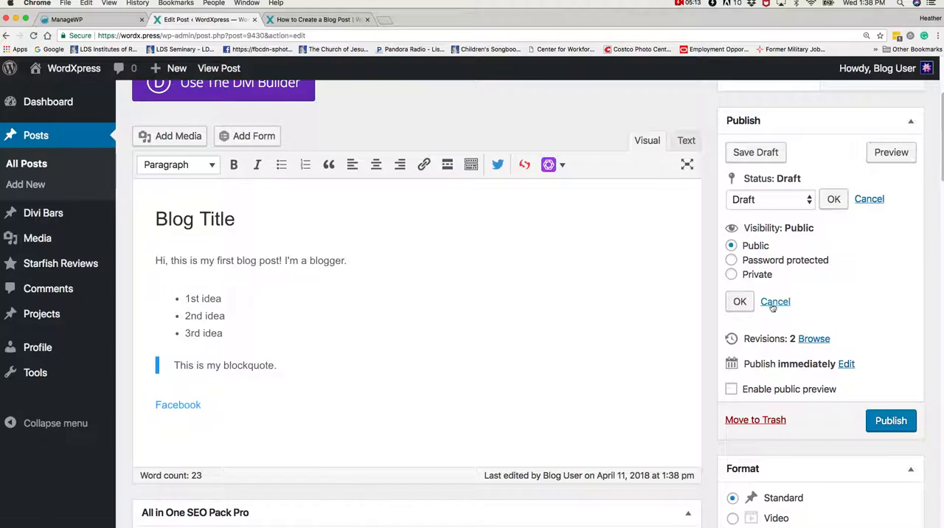
{"action": "left_click", "coordinate": [847, 365]}
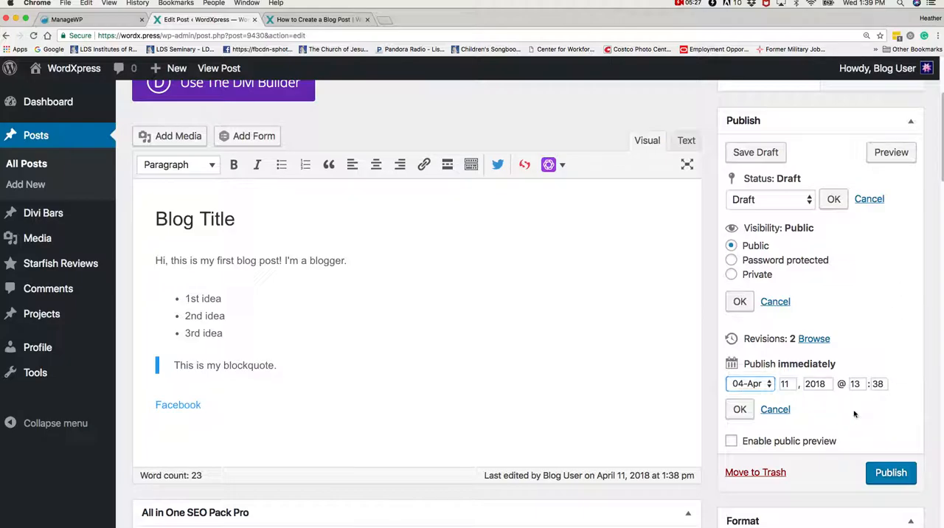
Assign the post to the Articles category and remove it from Uncategorized.
{"action": "scroll", "coordinate": [808, 442], "scroll_direction": "down", "scroll_amount": 5}
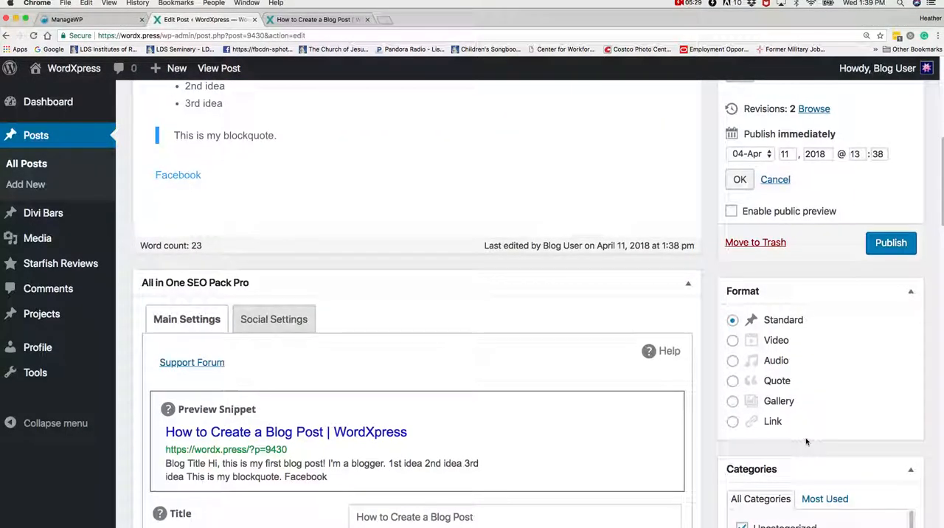
{"action": "scroll", "coordinate": [807, 443], "scroll_direction": "down", "scroll_amount": 1}
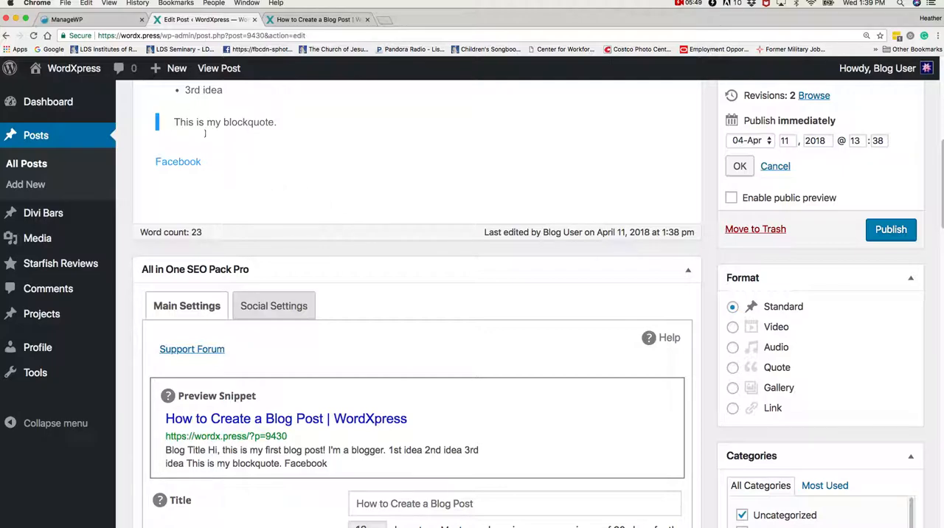
{"action": "scroll", "coordinate": [829, 410], "scroll_direction": "down", "scroll_amount": 5}
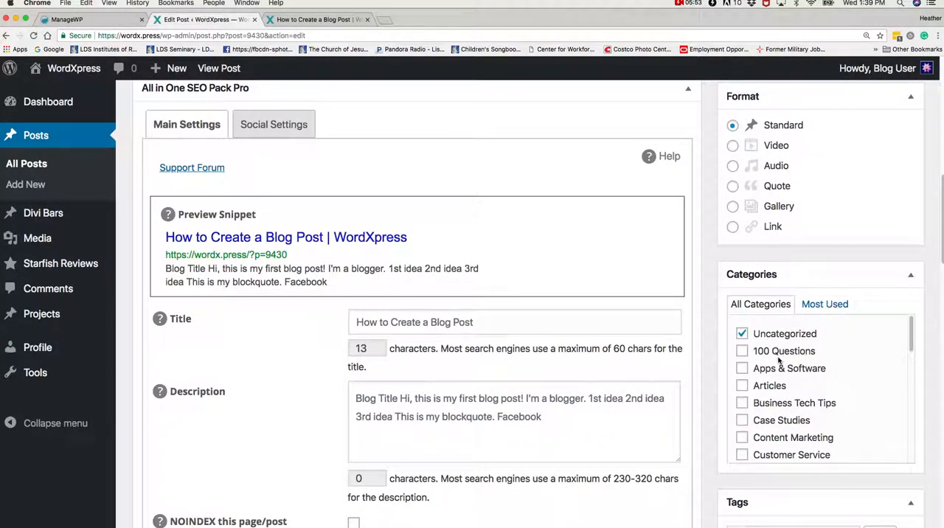
{"action": "left_click", "coordinate": [742, 386]}
{"action": "left_click", "coordinate": [742, 334]}
{"action": "scroll", "coordinate": [770, 391], "scroll_direction": "down", "scroll_amount": 2}
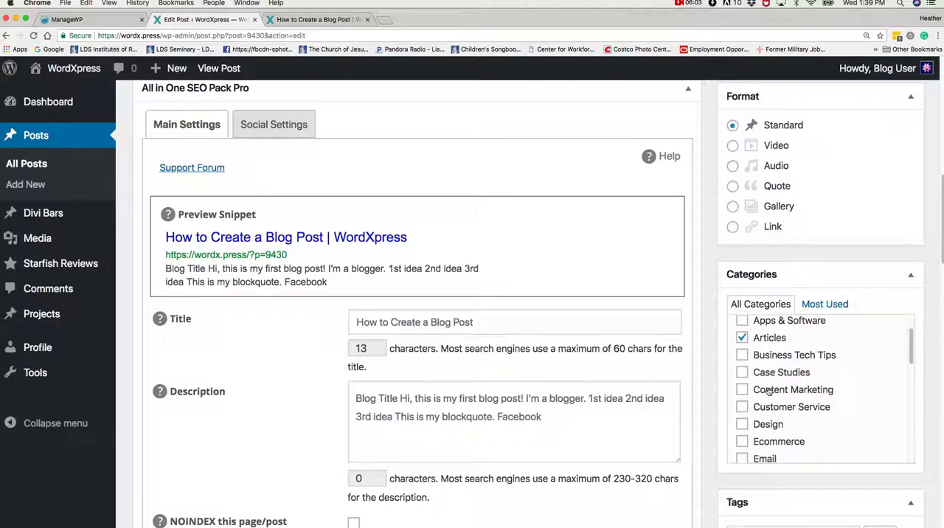
Add the tags "wordpress tutorial" and "wordpress blogging" to the post.
{"action": "scroll", "coordinate": [931, 435], "scroll_direction": "down", "scroll_amount": 3}
{"action": "left_click", "coordinate": [742, 399]}
{"action": "type", "text": "word"}
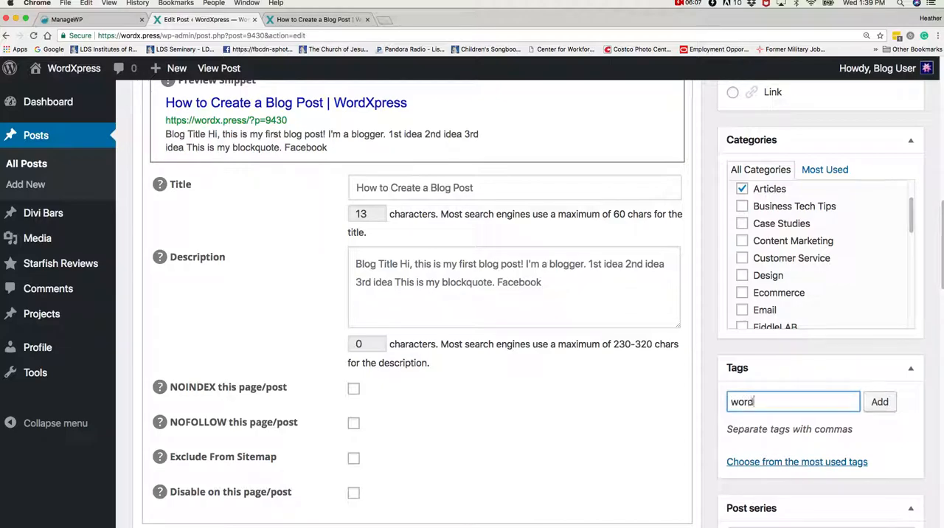
{"action": "type", "text": "press tutorial, wordpress"}
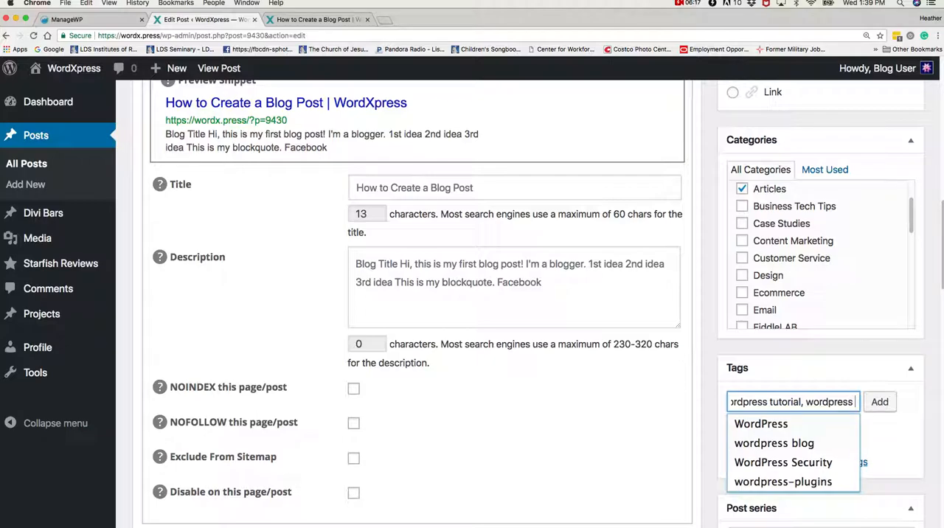
{"action": "type", "text": " blogging"}
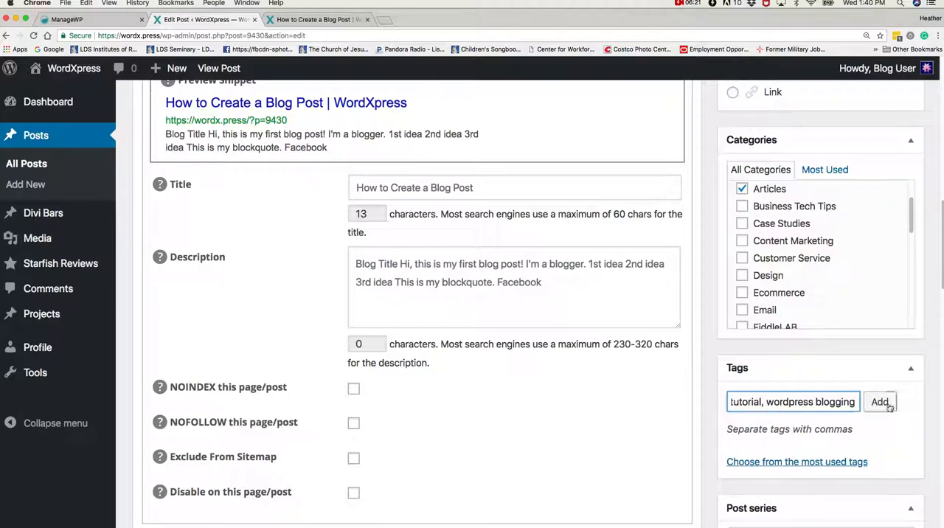
{"action": "left_click", "coordinate": [880, 402]}
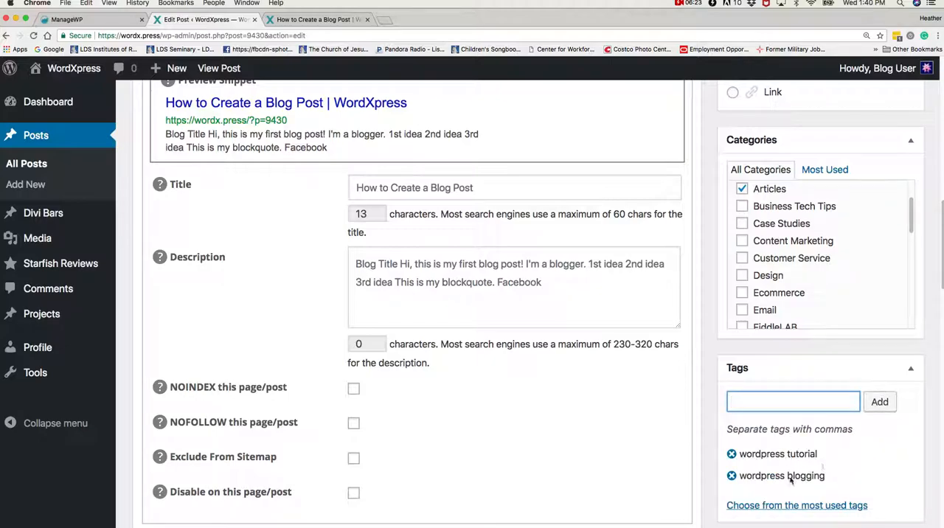
Set the media library photo of a laptop showing a plate of food as the post's featured image.
{"action": "scroll", "coordinate": [791, 480], "scroll_direction": "down", "scroll_amount": 3}
{"action": "scroll", "coordinate": [791, 480], "scroll_direction": "down", "scroll_amount": 3}
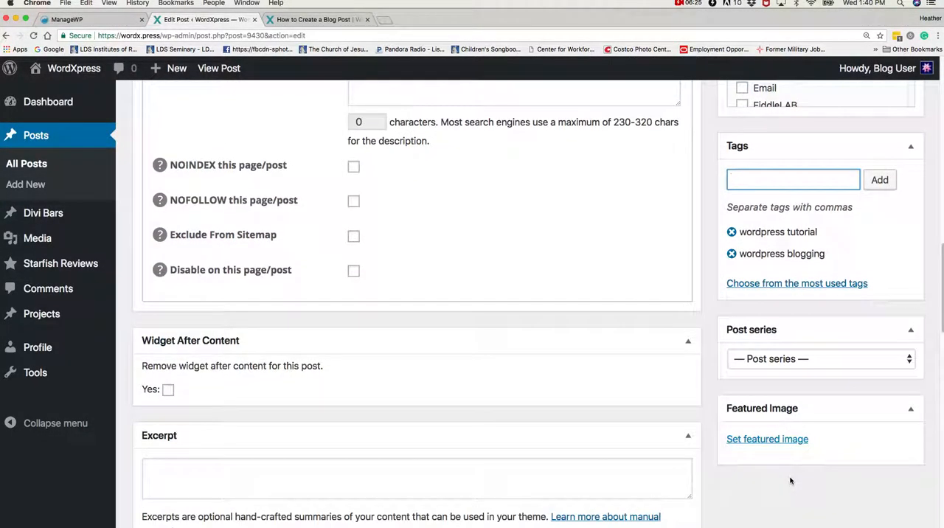
{"action": "left_click", "coordinate": [777, 441]}
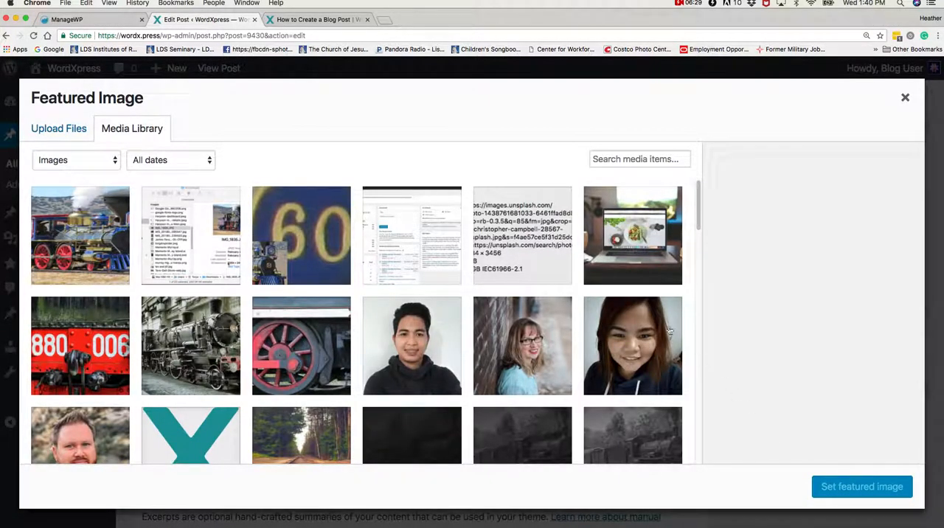
{"action": "left_click", "coordinate": [642, 254]}
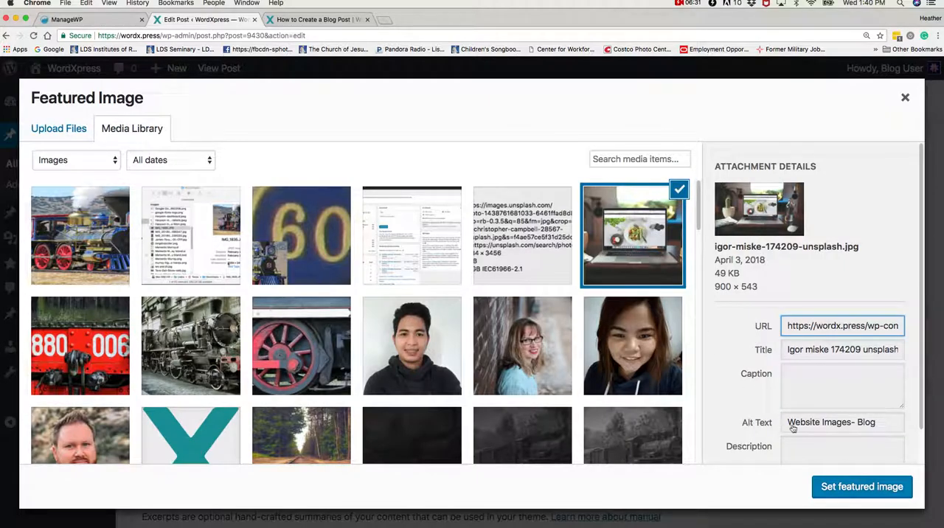
{"action": "left_click", "coordinate": [832, 487]}
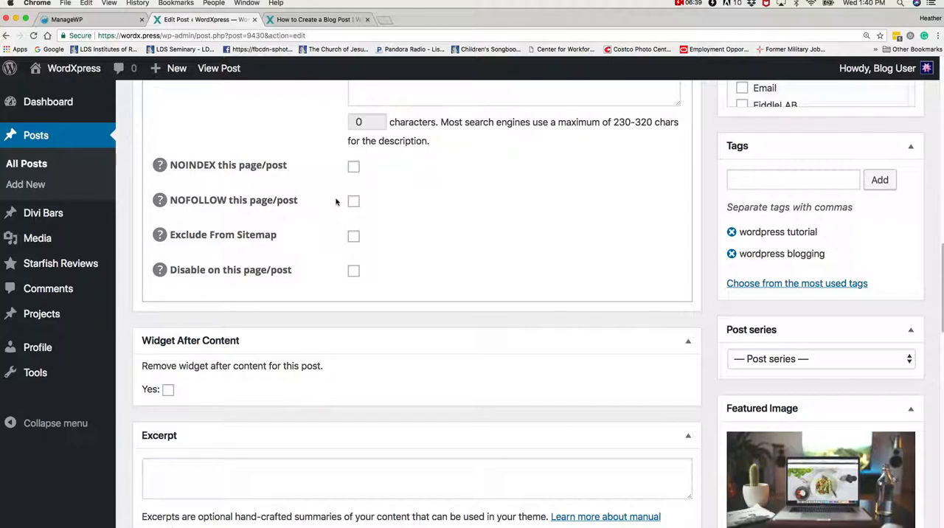
Preview the post, examine how the featured image and category appear with the content, and return to the editor.
{"action": "scroll", "coordinate": [573, 327], "scroll_direction": "up", "scroll_amount": 15}
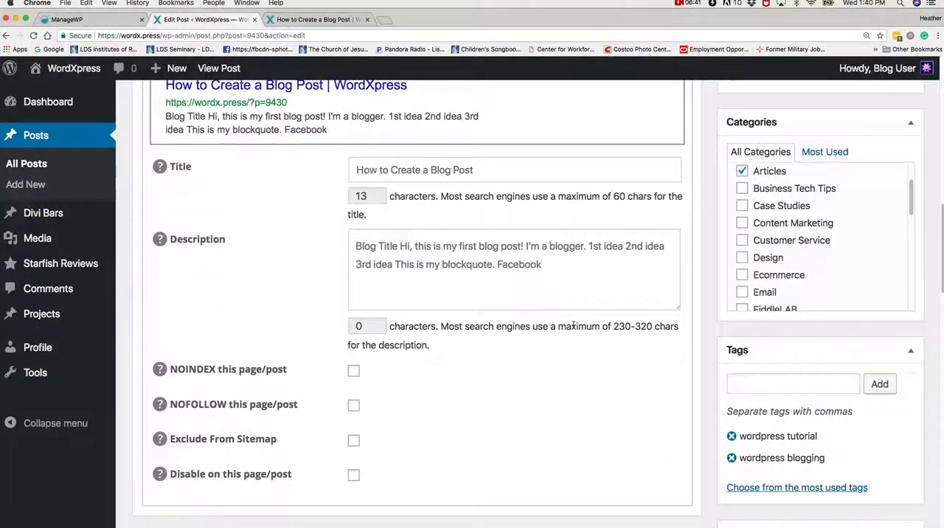
{"action": "scroll", "coordinate": [574, 328], "scroll_direction": "up", "scroll_amount": 8}
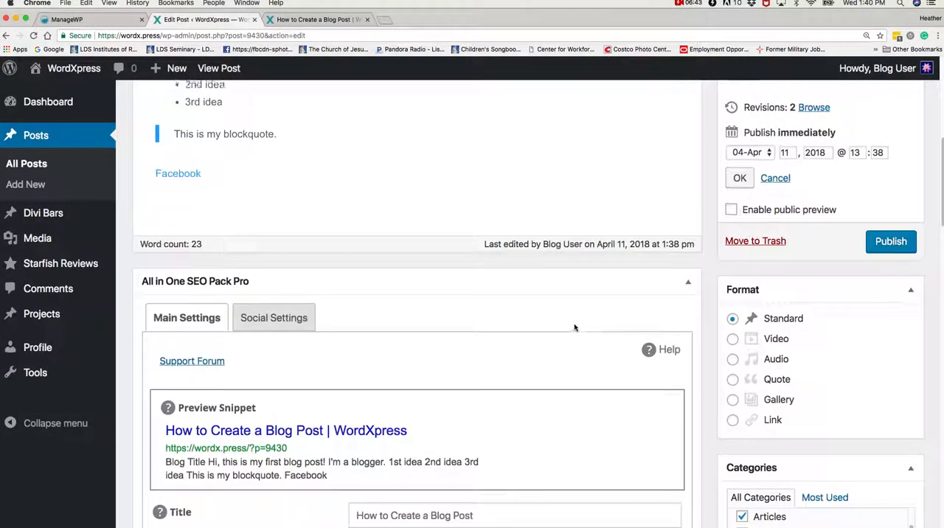
{"action": "scroll", "coordinate": [574, 325], "scroll_direction": "up", "scroll_amount": 4}
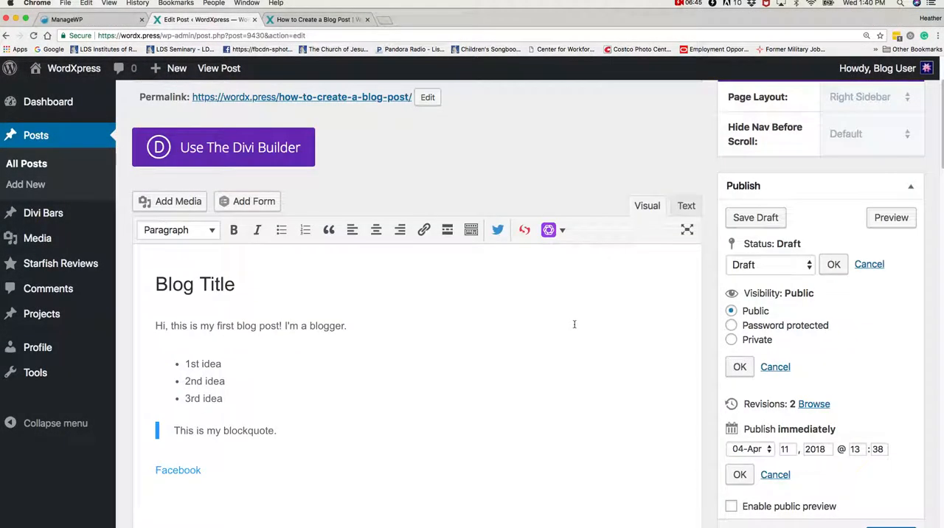
{"action": "left_click", "coordinate": [893, 218]}
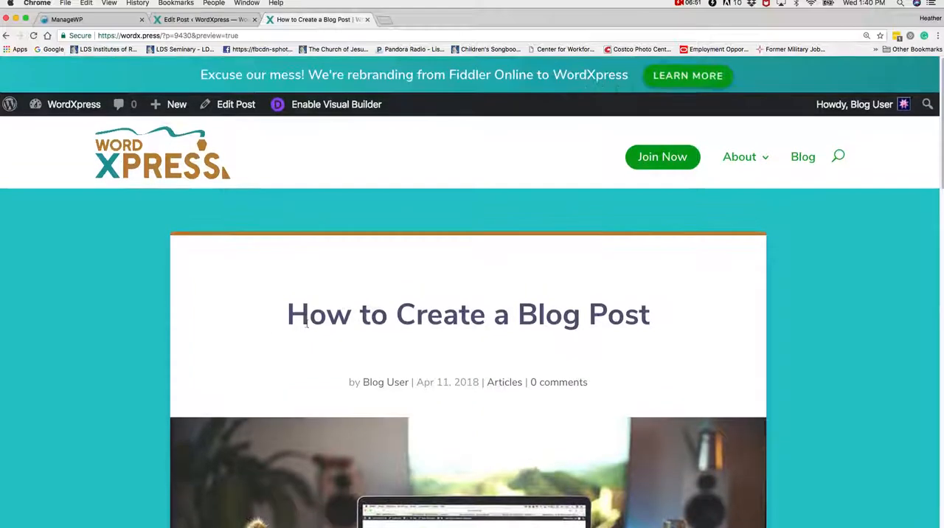
{"action": "scroll", "coordinate": [386, 338], "scroll_direction": "down", "scroll_amount": 5}
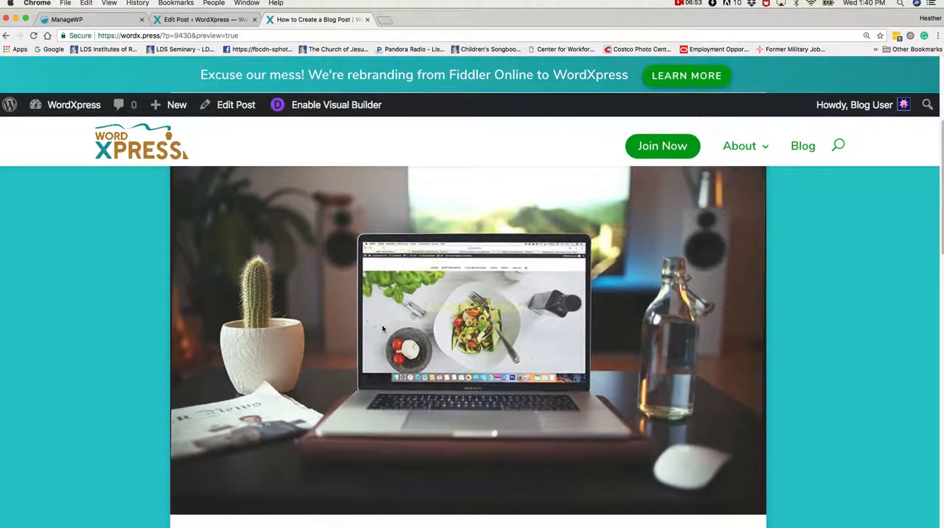
{"action": "scroll", "coordinate": [501, 308], "scroll_direction": "down", "scroll_amount": 3}
{"action": "scroll", "coordinate": [501, 308], "scroll_direction": "down", "scroll_amount": 2}
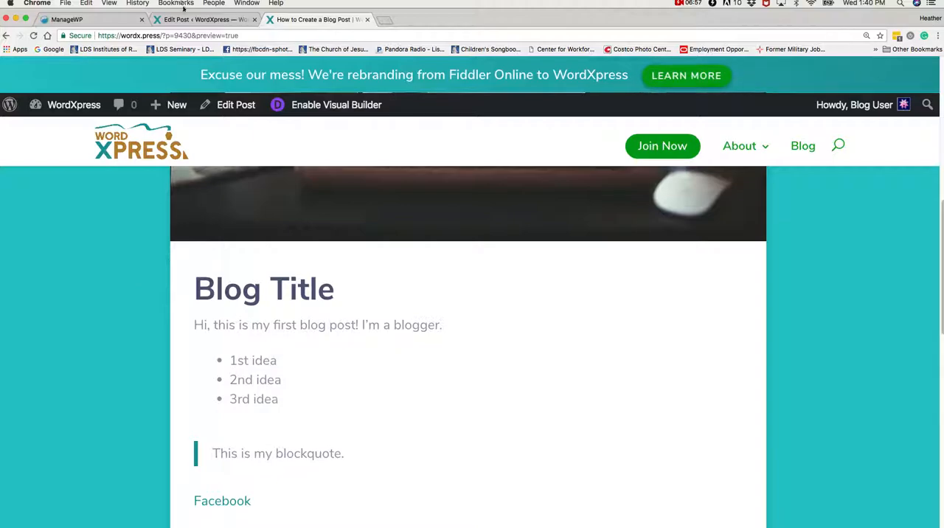
{"action": "left_click", "coordinate": [203, 19]}
Insert the media library image steam-engine-train-trees-mountains.jpeg into the post on a new line below the Facebook link.
{"action": "scroll", "coordinate": [214, 339], "scroll_direction": "down", "scroll_amount": 3}
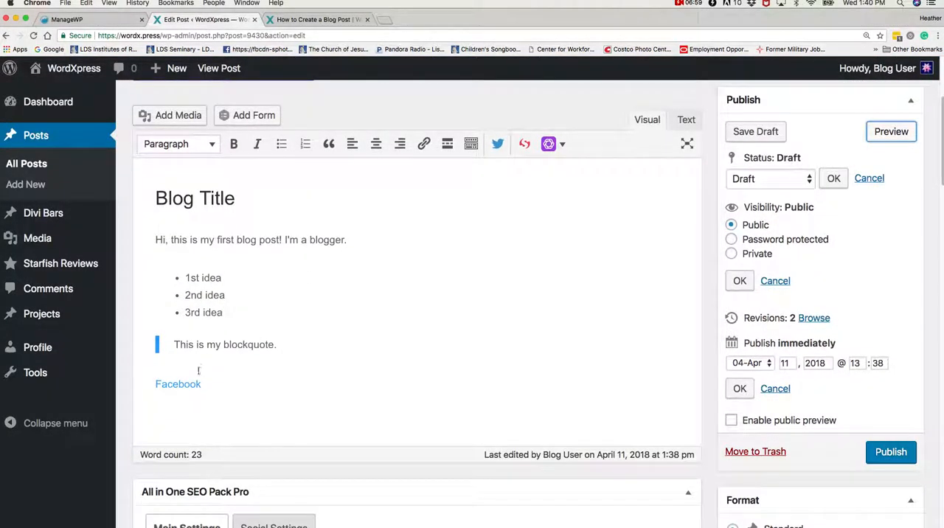
{"action": "double_click", "coordinate": [157, 405]}
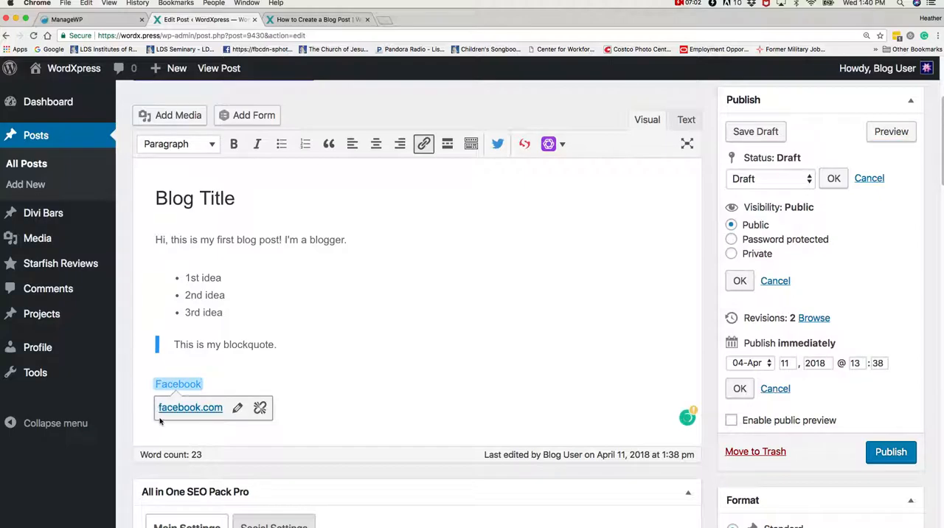
{"action": "left_click", "coordinate": [227, 390]}
{"action": "key", "text": "Return"}
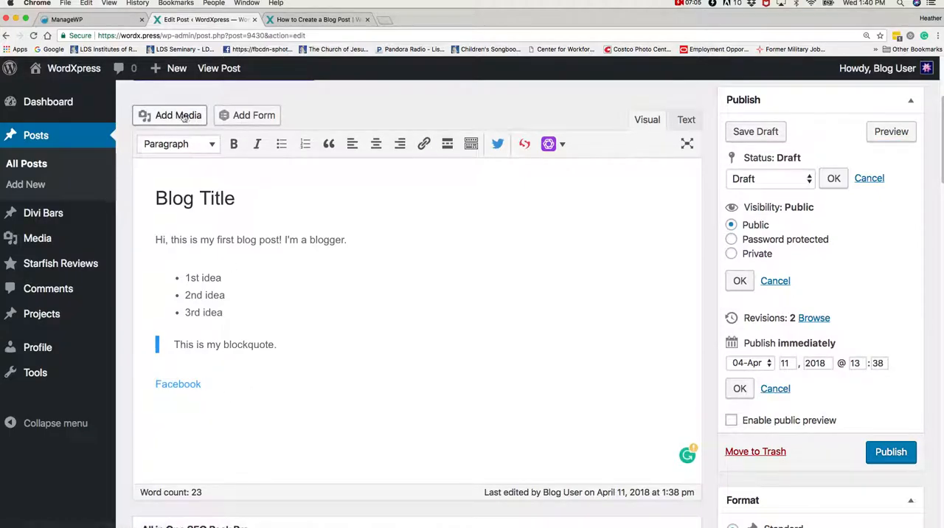
{"action": "left_click", "coordinate": [179, 117]}
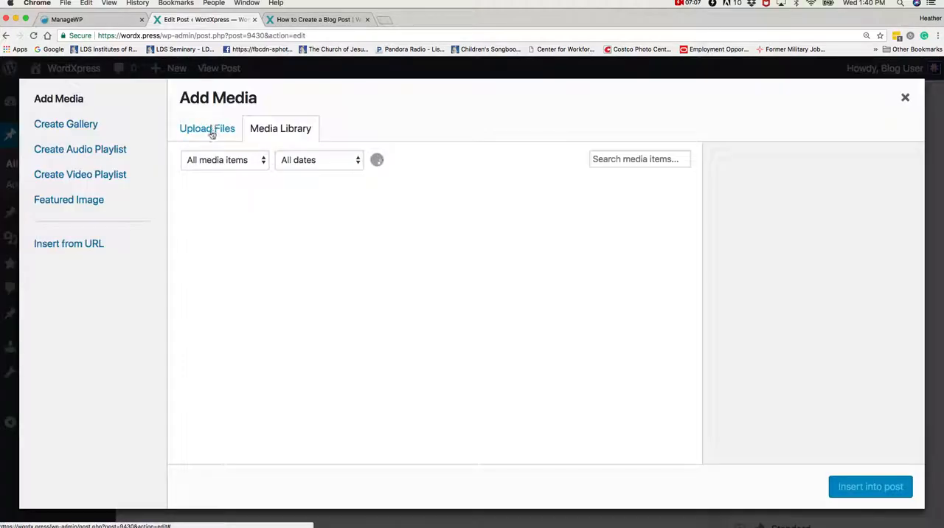
{"action": "left_click", "coordinate": [211, 129]}
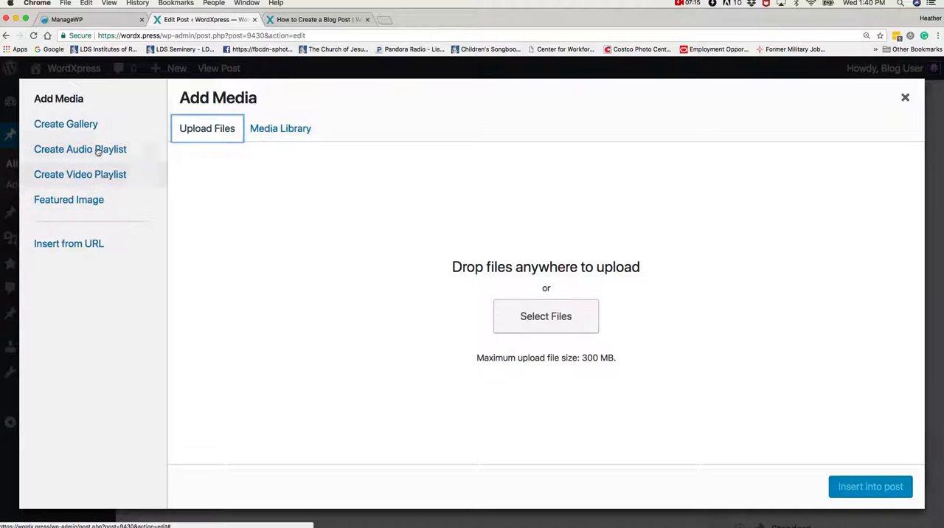
{"action": "left_click", "coordinate": [263, 131]}
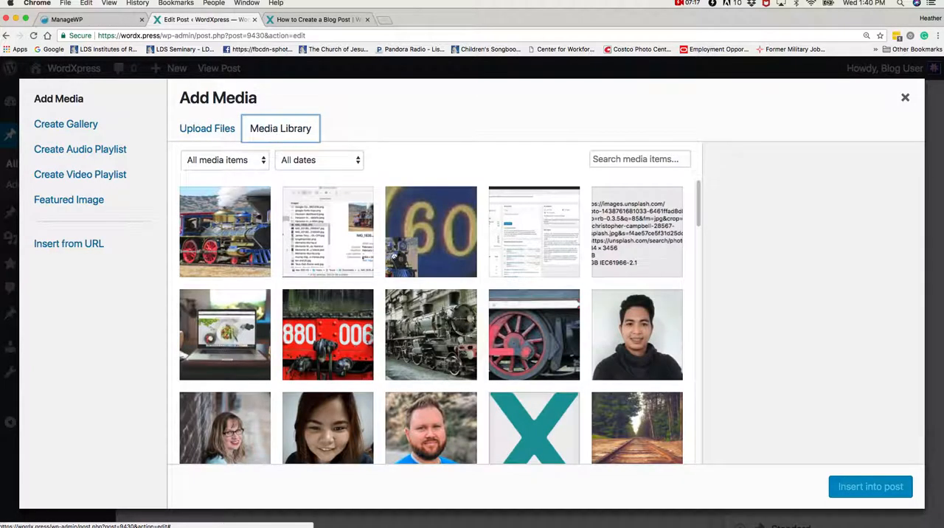
{"action": "scroll", "coordinate": [393, 253], "scroll_direction": "down", "scroll_amount": 2}
{"action": "scroll", "coordinate": [431, 323], "scroll_direction": "down", "scroll_amount": 5}
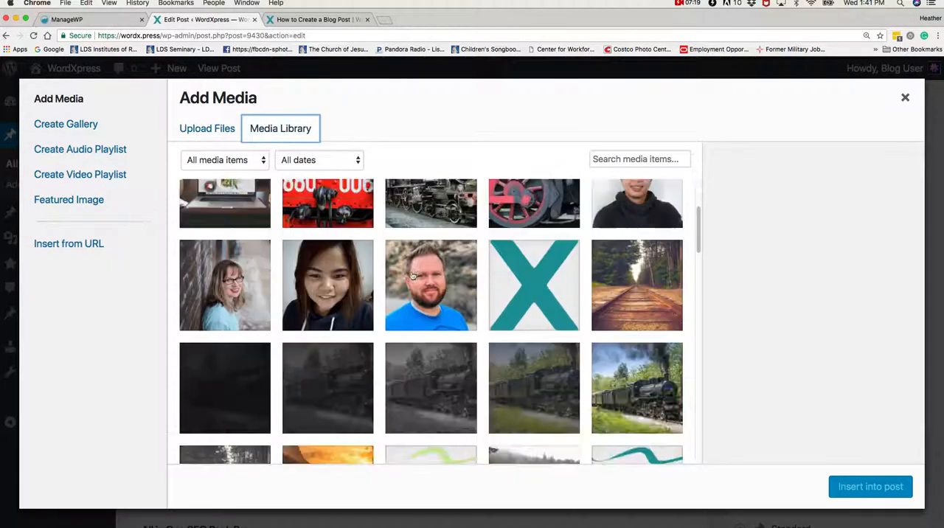
{"action": "left_click", "coordinate": [622, 227]}
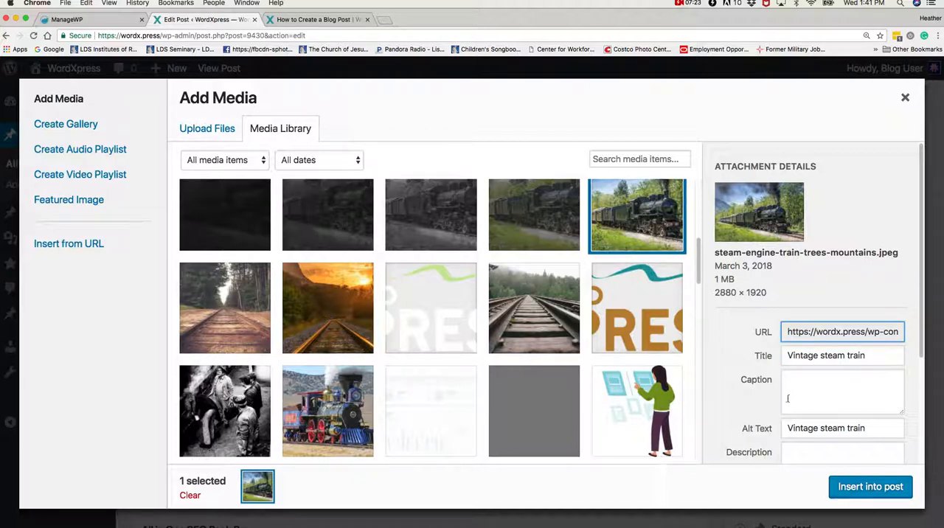
{"action": "scroll", "coordinate": [793, 406], "scroll_direction": "down", "scroll_amount": 3}
{"action": "left_click", "coordinate": [852, 488]}
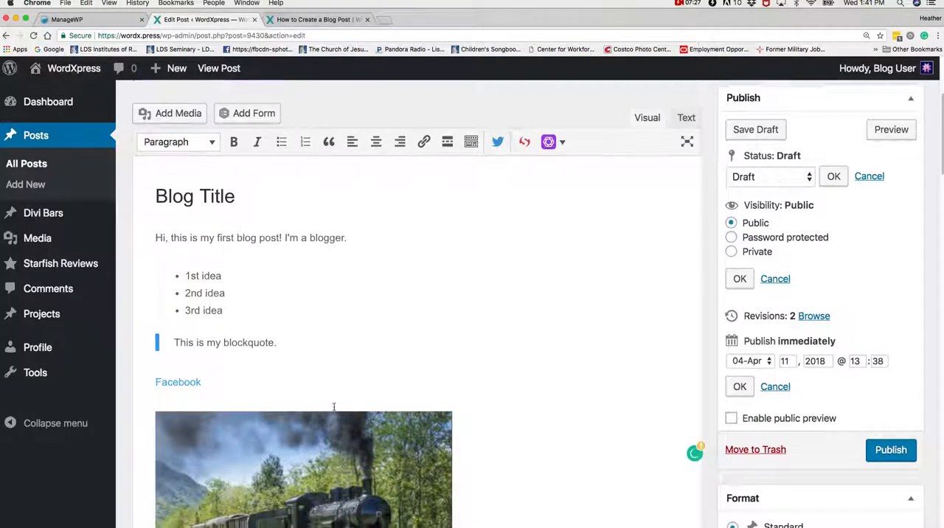
Set the display size of the inserted steam train image to Large.
{"action": "scroll", "coordinate": [334, 407], "scroll_direction": "down", "scroll_amount": 3}
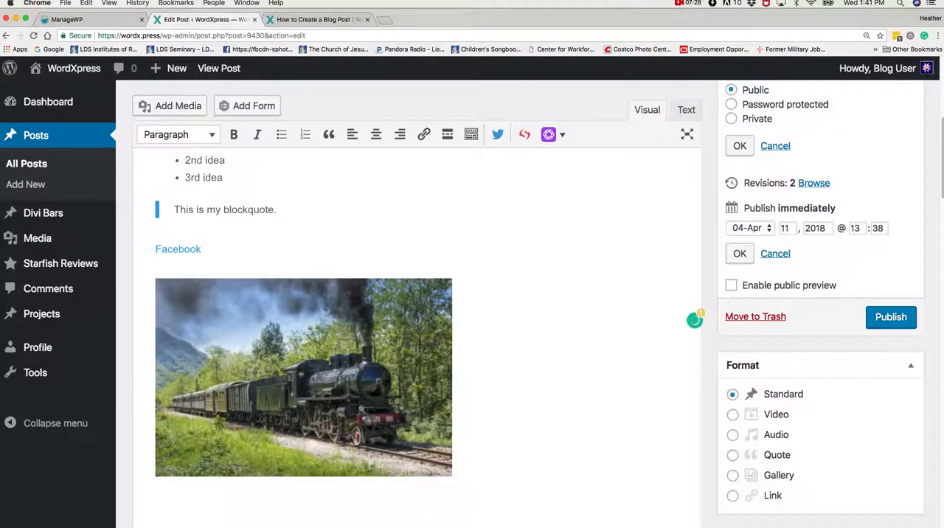
{"action": "left_click", "coordinate": [340, 344]}
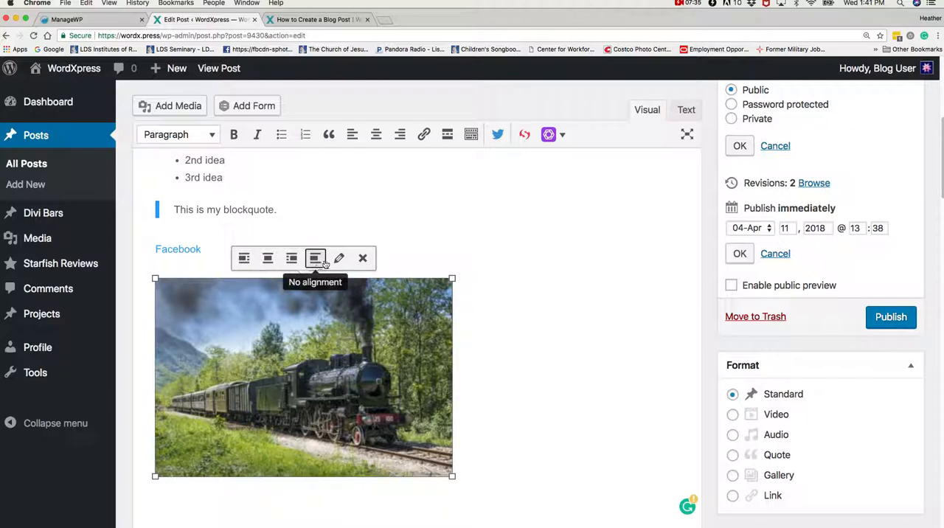
{"action": "left_click", "coordinate": [337, 259]}
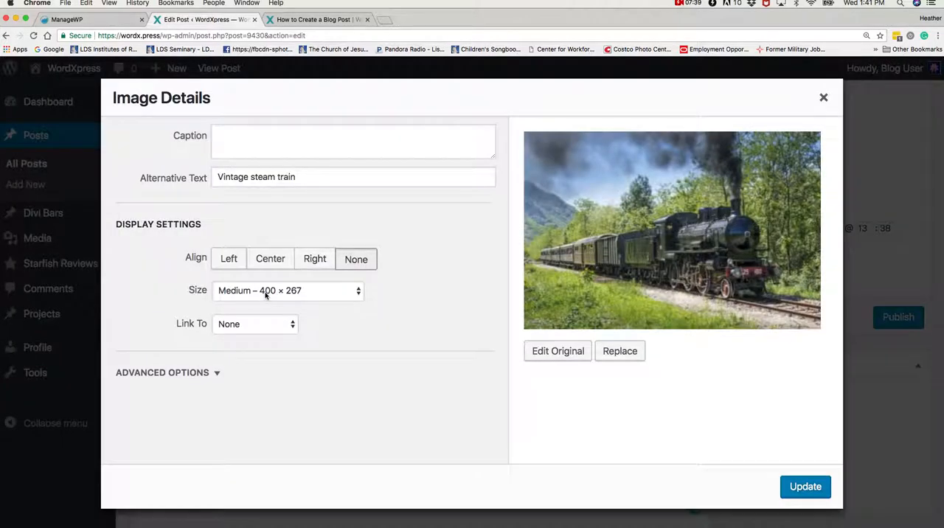
{"action": "left_click", "coordinate": [315, 293]}
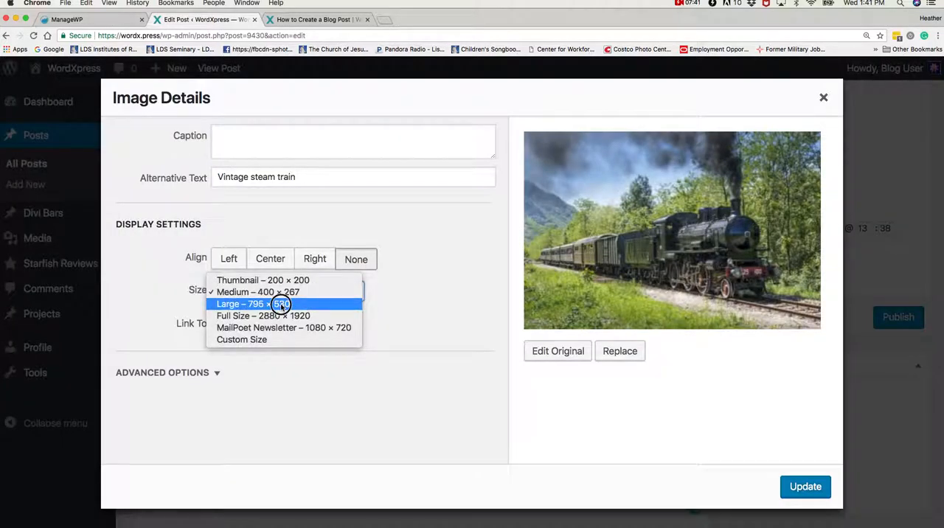
{"action": "left_click", "coordinate": [281, 304]}
{"action": "left_click", "coordinate": [804, 486]}
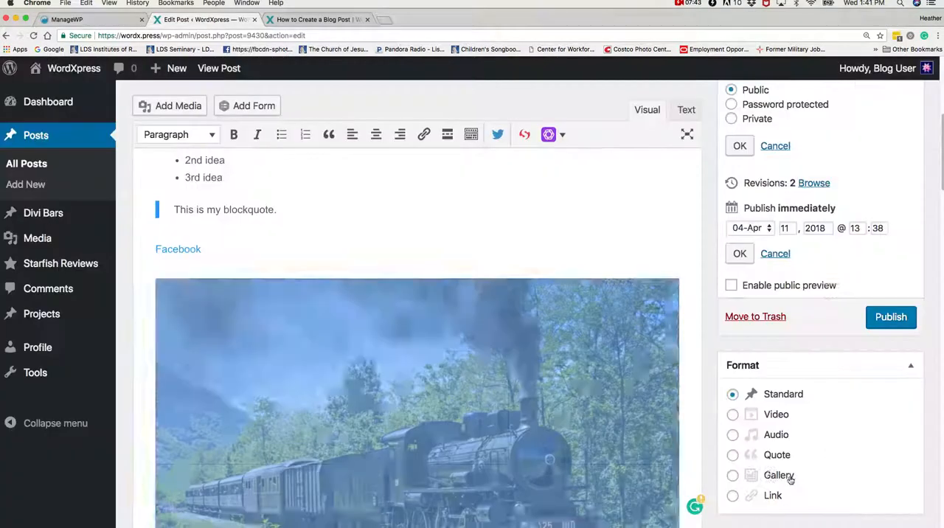
{"action": "scroll", "coordinate": [531, 382], "scroll_direction": "down", "scroll_amount": 2}
{"action": "scroll", "coordinate": [530, 382], "scroll_direction": "down", "scroll_amount": 2}
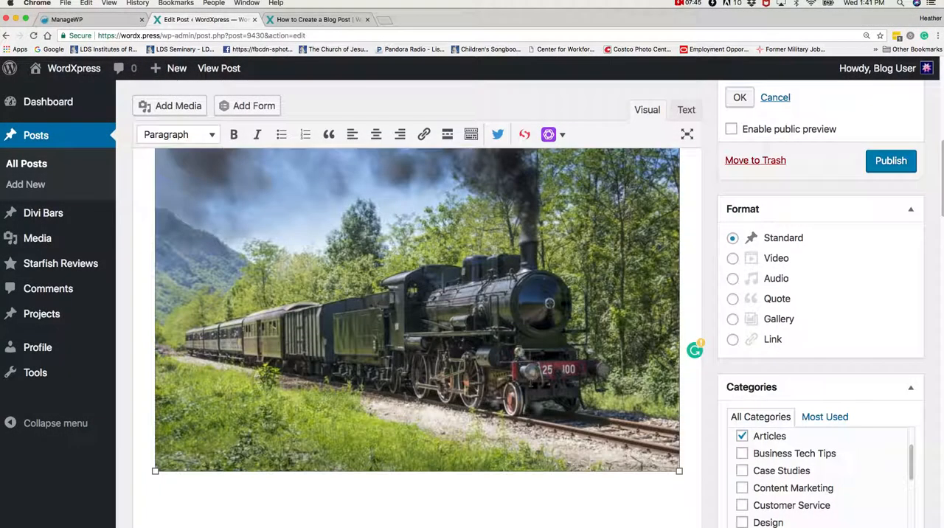
{"action": "scroll", "coordinate": [485, 377], "scroll_direction": "down", "scroll_amount": 7}
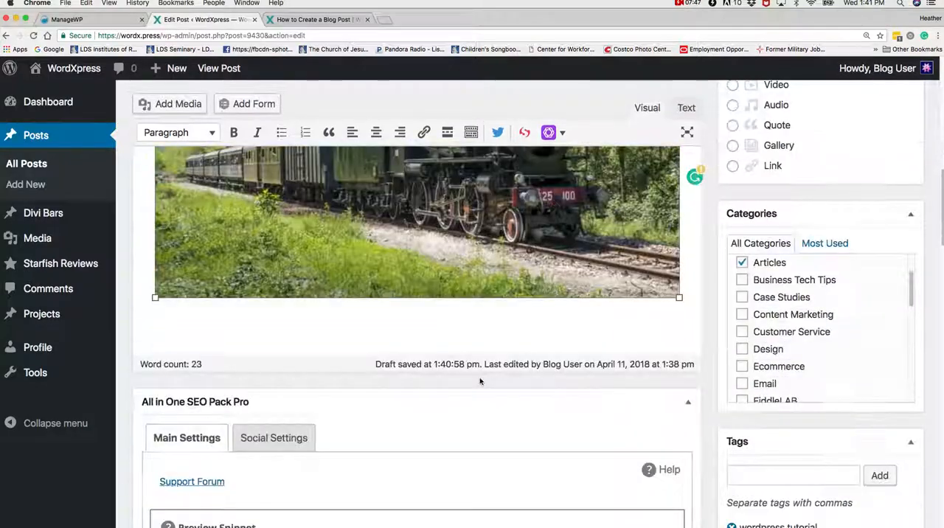
Preview the updated post and examine its title, post details, featured image, formatted text, link and steam train image.
{"action": "scroll", "coordinate": [484, 377], "scroll_direction": "up", "scroll_amount": 4}
{"action": "scroll", "coordinate": [485, 377], "scroll_direction": "up", "scroll_amount": 8}
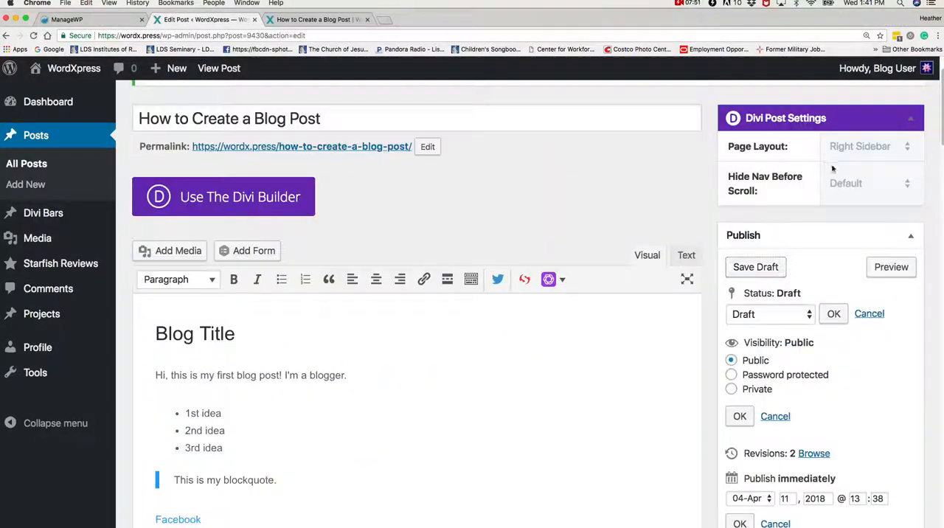
{"action": "left_click", "coordinate": [891, 267]}
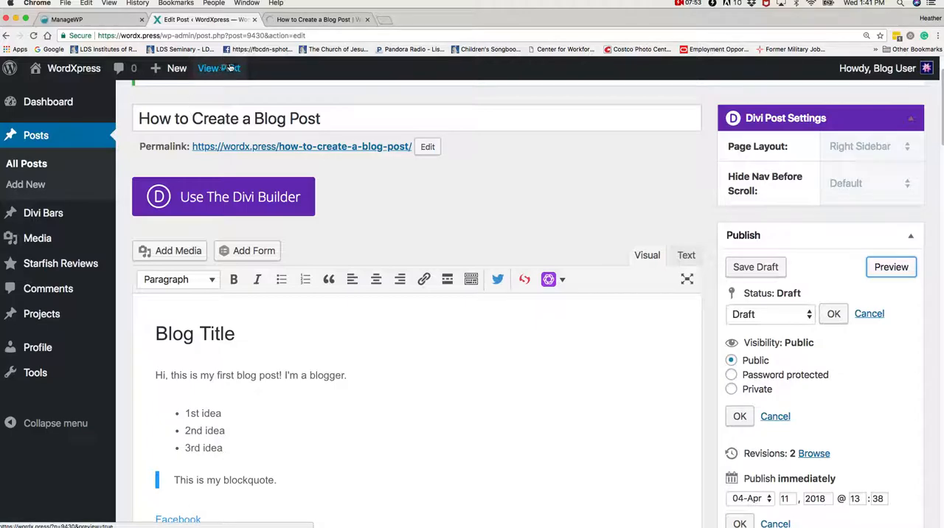
{"action": "left_click", "coordinate": [301, 20]}
{"action": "scroll", "coordinate": [348, 217], "scroll_direction": "up", "scroll_amount": 10}
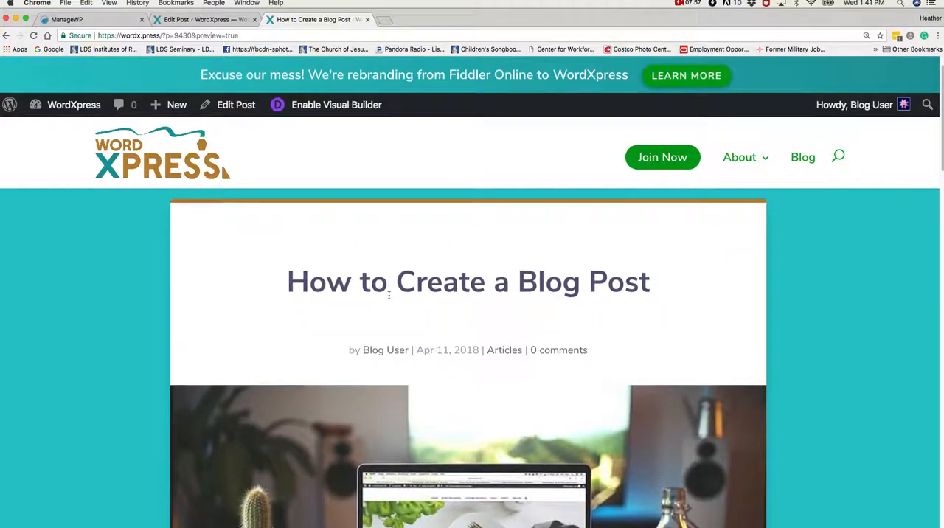
{"action": "scroll", "coordinate": [360, 376], "scroll_direction": "down", "scroll_amount": 4}
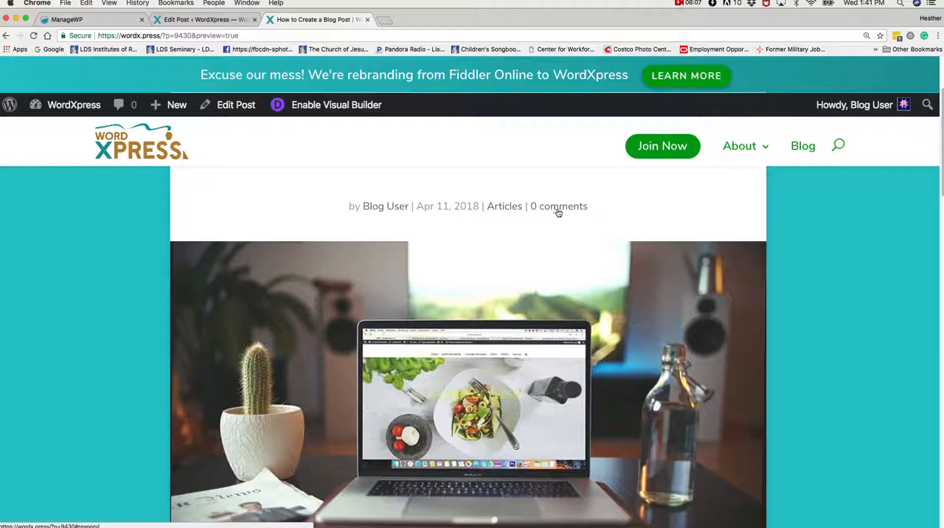
{"action": "scroll", "coordinate": [560, 219], "scroll_direction": "down", "scroll_amount": 2}
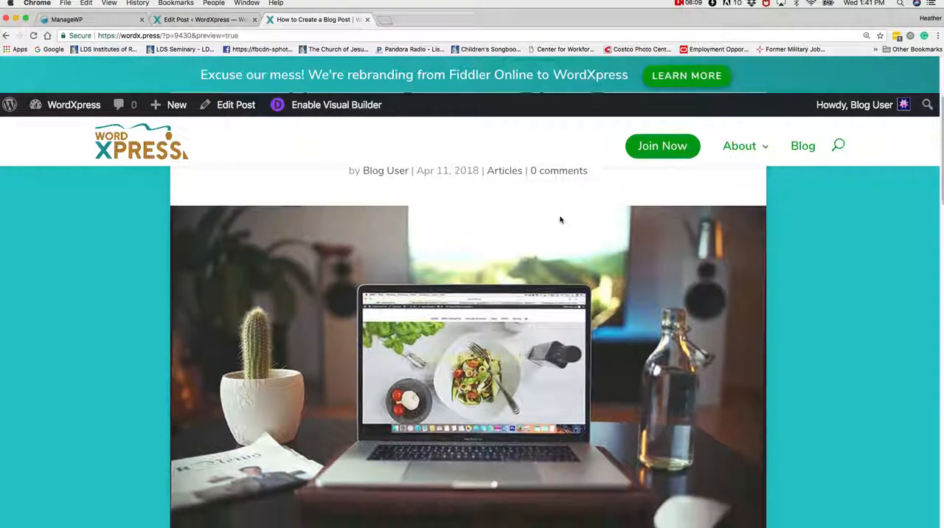
{"action": "scroll", "coordinate": [557, 225], "scroll_direction": "down", "scroll_amount": 3}
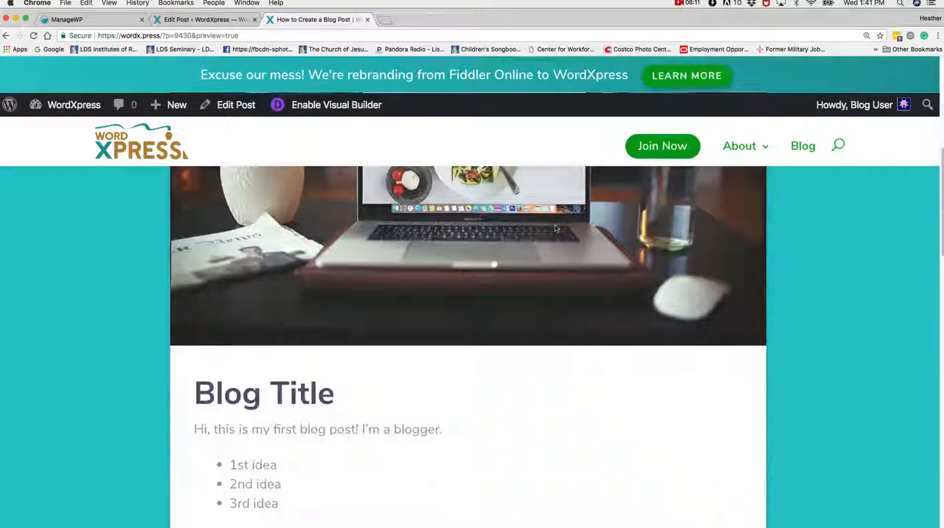
{"action": "scroll", "coordinate": [442, 309], "scroll_direction": "down", "scroll_amount": 1}
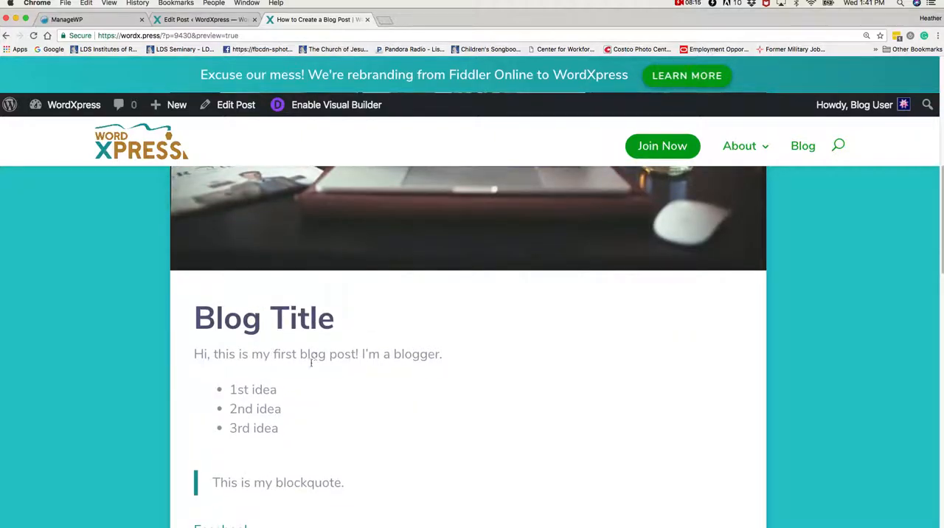
{"action": "scroll", "coordinate": [253, 413], "scroll_direction": "down", "scroll_amount": 2}
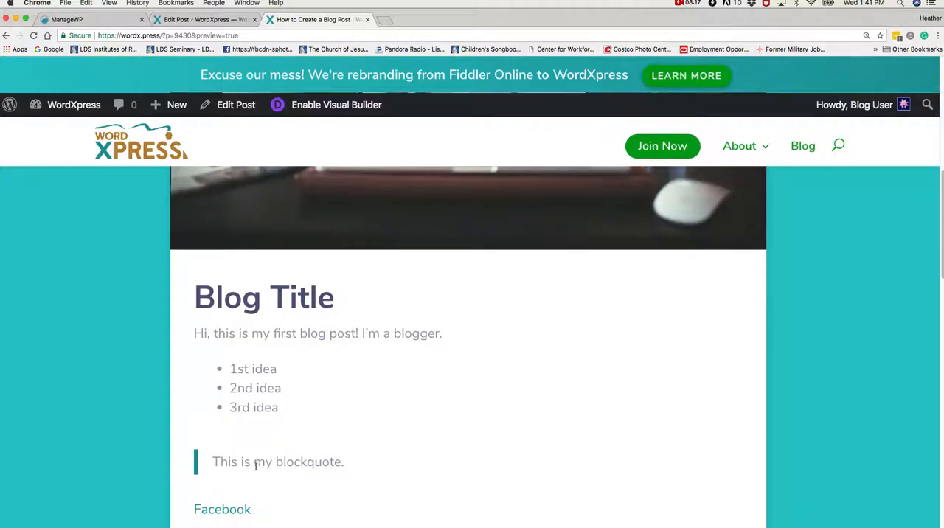
{"action": "scroll", "coordinate": [256, 466], "scroll_direction": "down", "scroll_amount": 1}
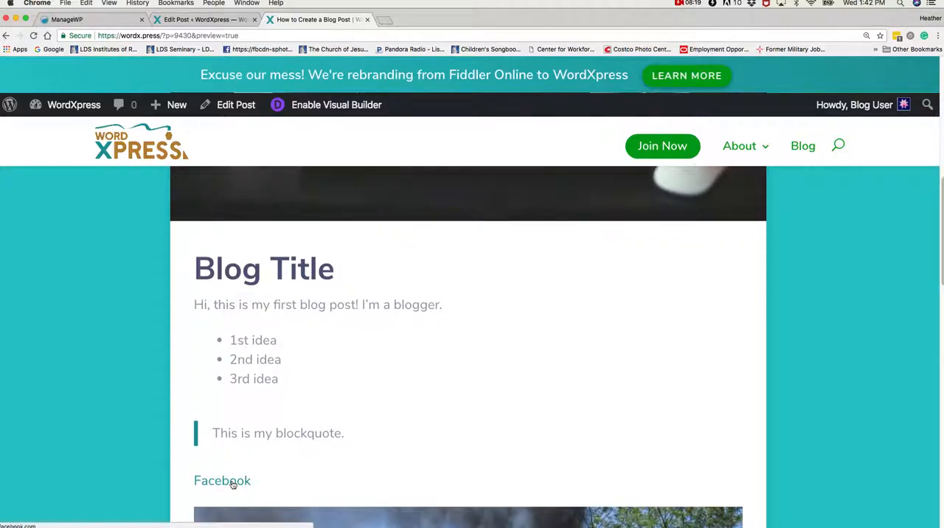
{"action": "scroll", "coordinate": [301, 474], "scroll_direction": "down", "scroll_amount": 5}
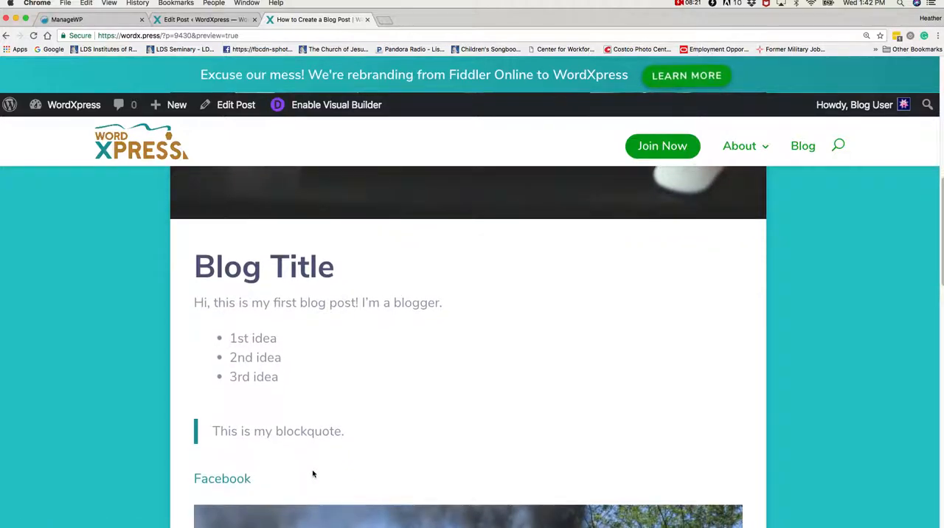
{"action": "scroll", "coordinate": [304, 473], "scroll_direction": "down", "scroll_amount": 3}
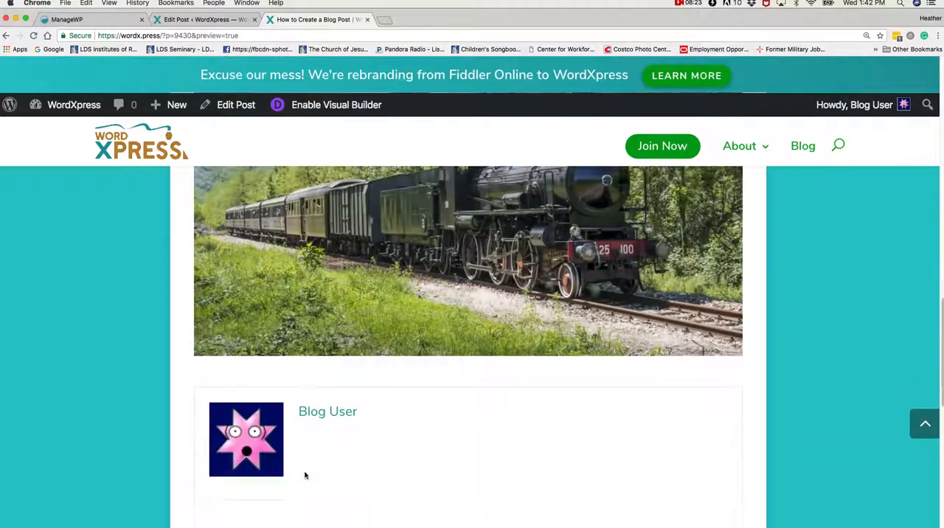
{"action": "scroll", "coordinate": [305, 473], "scroll_direction": "up", "scroll_amount": 2}
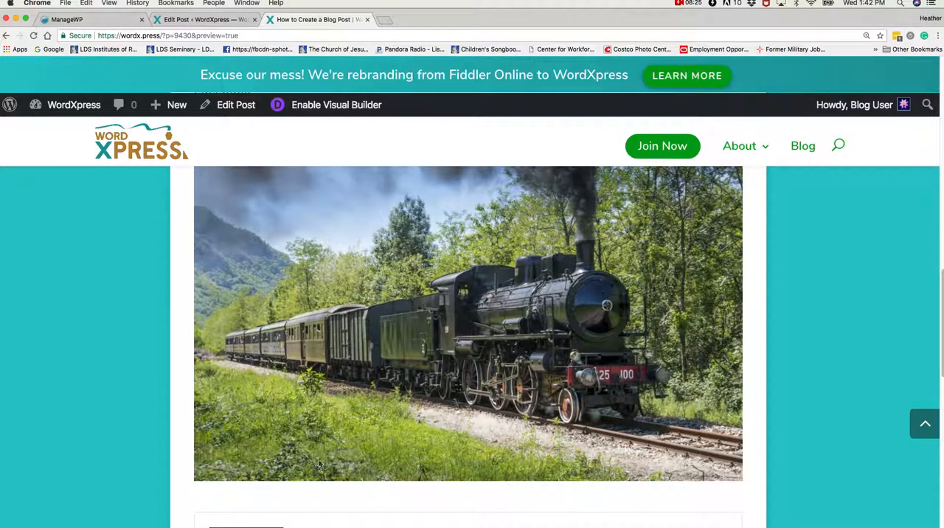
Close the post preview and publish the post.
{"action": "left_click", "coordinate": [366, 19]}
{"action": "scroll", "coordinate": [878, 440], "scroll_direction": "down", "scroll_amount": 2}
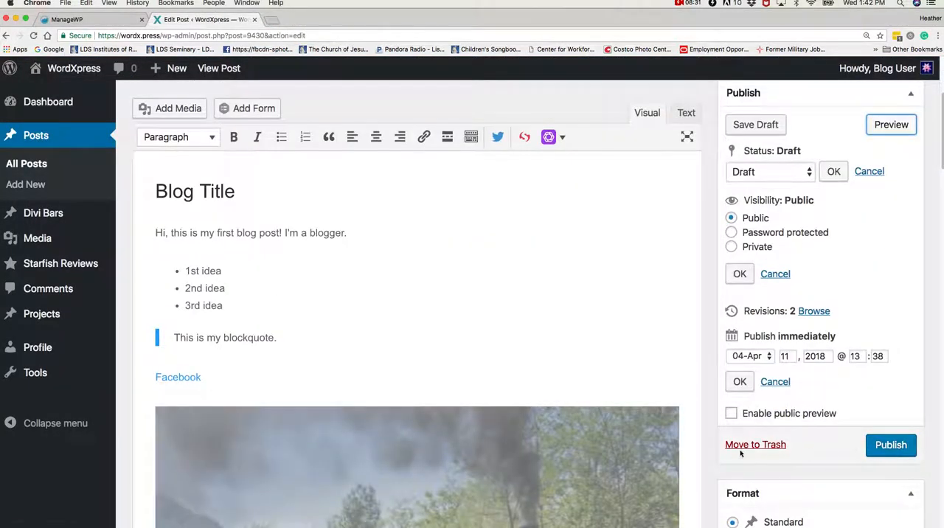
{"action": "left_click", "coordinate": [893, 447]}
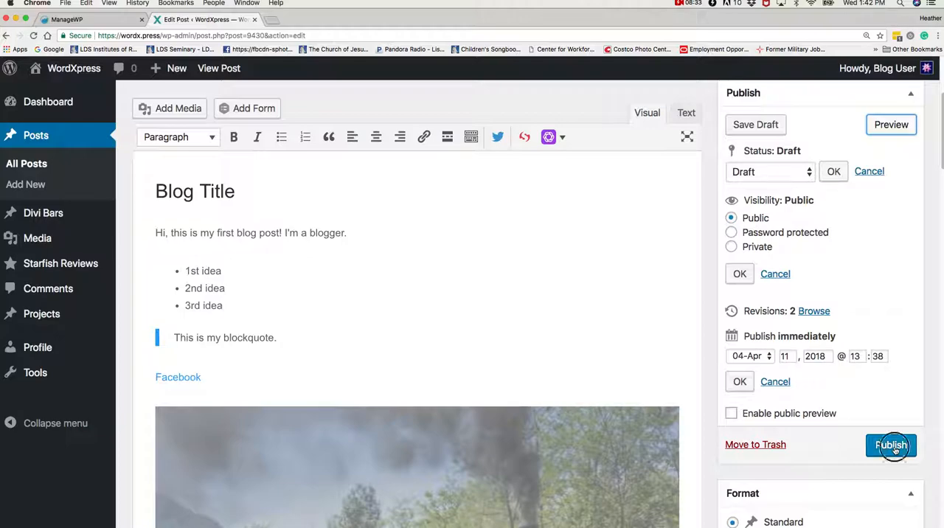